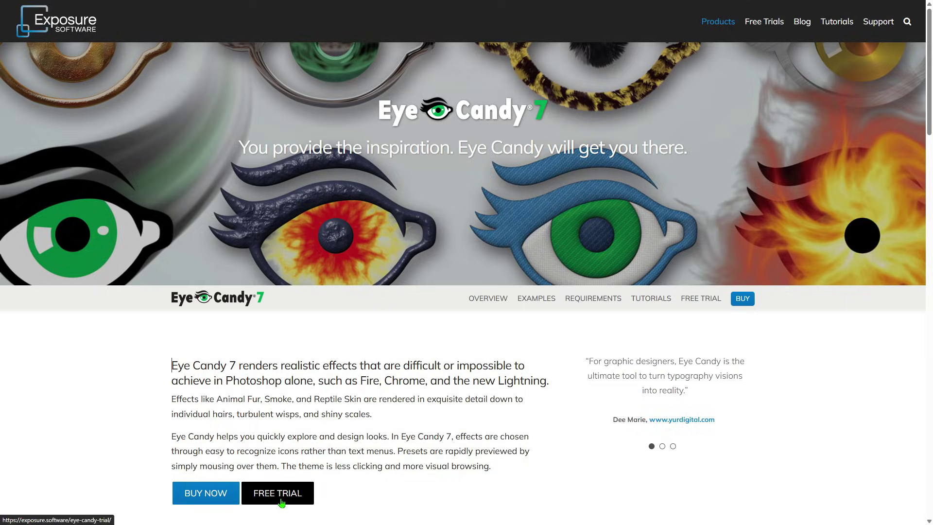
Open the Eye Candy 7 free trial page from the product page
{"action": "left_click", "coordinate": [282, 503]}
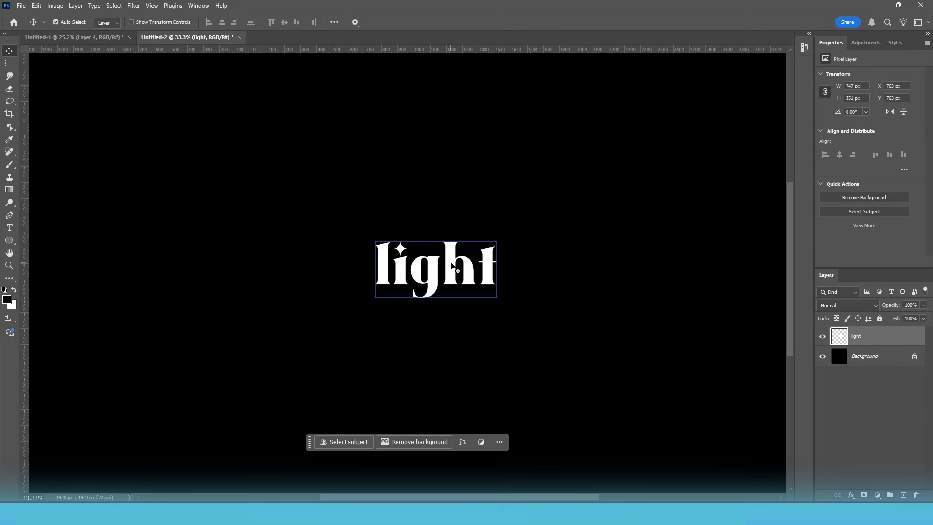
Launch Eye Candy 7 on the light text and switch the effect from Chrome to Extrude
{"action": "left_click", "coordinate": [134, 5]}
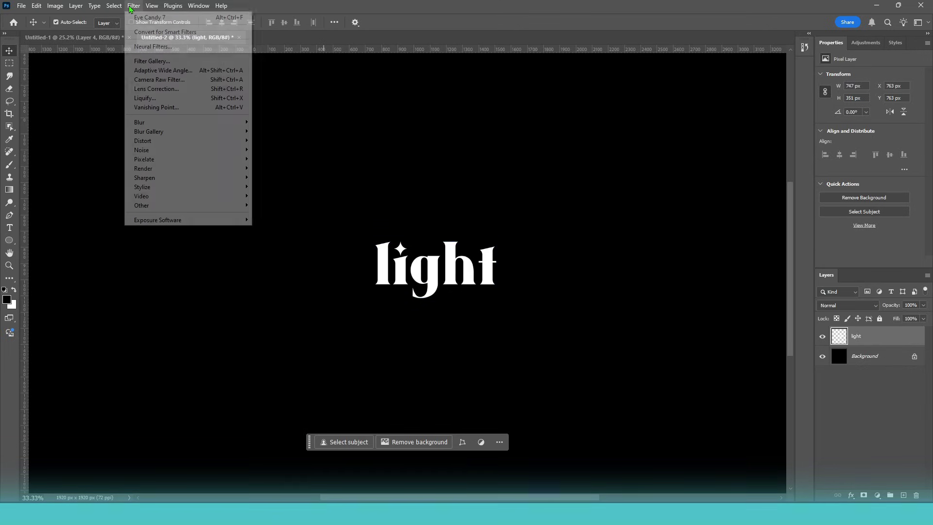
{"action": "mouse_move", "coordinate": [189, 221]}
{"action": "left_click", "coordinate": [284, 221]}
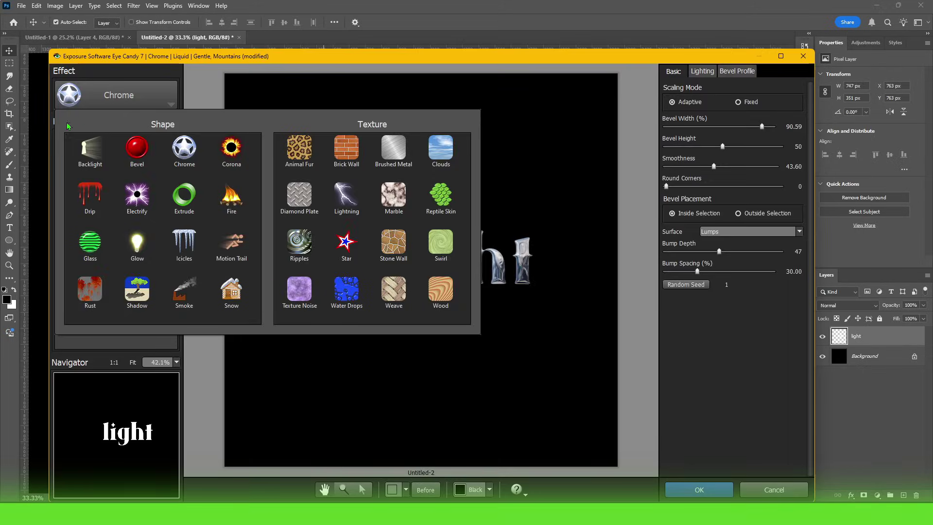
{"action": "mouse_move", "coordinate": [122, 104]}
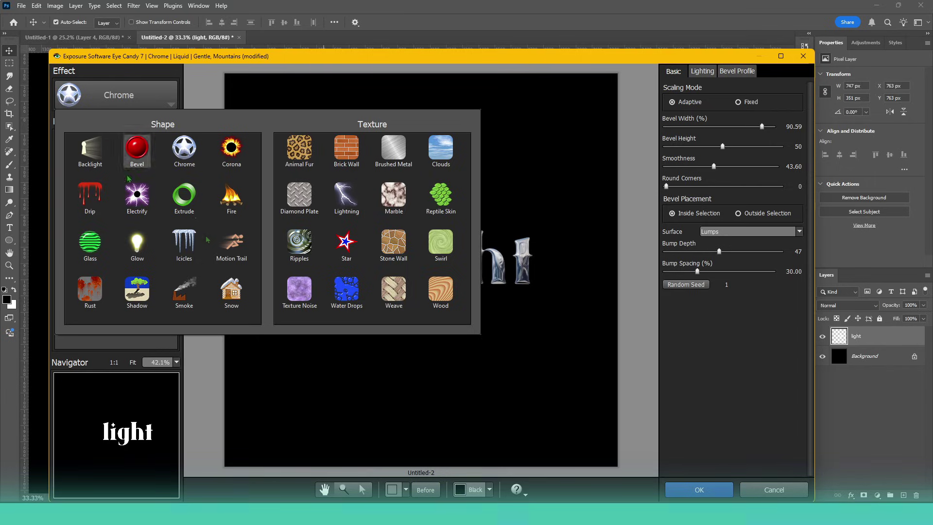
{"action": "left_click", "coordinate": [183, 199]}
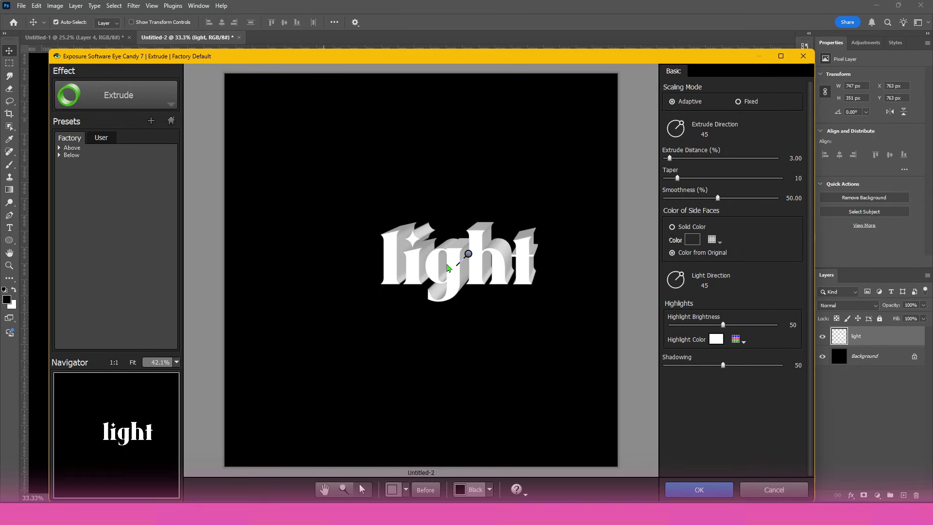
Extrude the light text with Taper 100 and apply it as a new layer
{"action": "mouse_move", "coordinate": [468, 253]}
{"action": "left_mouse_down"}
{"action": "mouse_move", "coordinate": [513, 218]}
{"action": "mouse_move", "coordinate": [444, 280]}
{"action": "mouse_move", "coordinate": [457, 266]}
{"action": "left_mouse_up"}
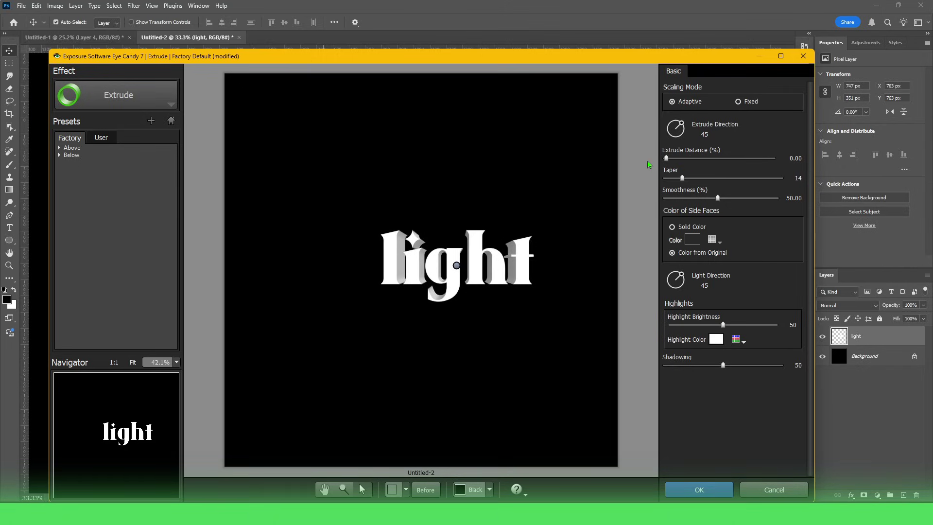
{"action": "left_click_drag", "start_coordinate": [686, 179], "coordinate": [759, 187]}
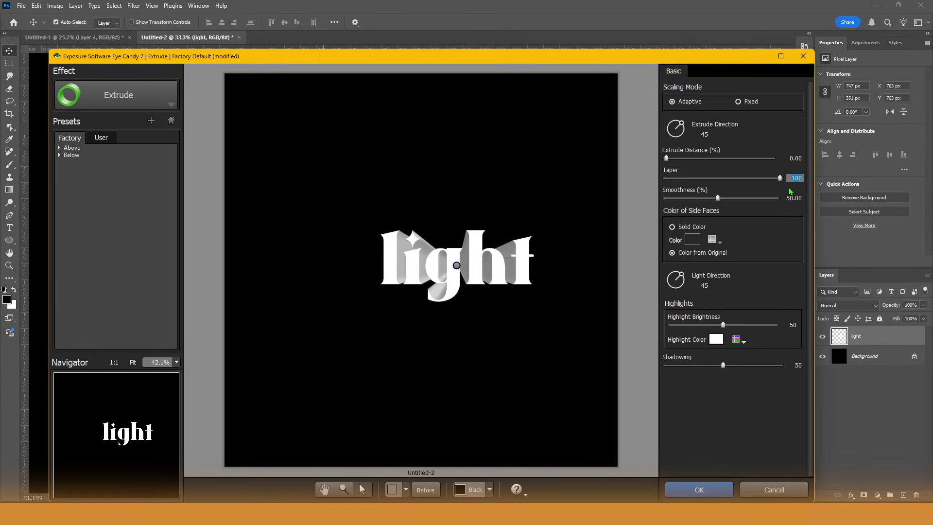
{"action": "key", "text": "Return"}
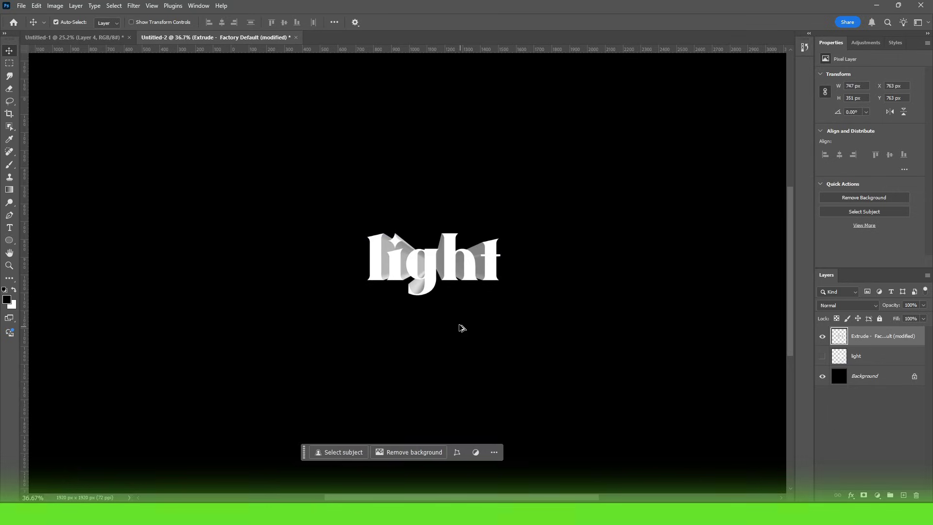
Zoom in and out on the canvas to inspect the extruded light text
{"action": "scroll", "coordinate": [462, 329], "scroll_direction": "up", "scroll_amount": 3}
{"action": "scroll", "coordinate": [630, 377], "scroll_direction": "down", "scroll_amount": 3}
{"action": "scroll", "coordinate": [375, 263], "scroll_direction": "up", "scroll_amount": 3}
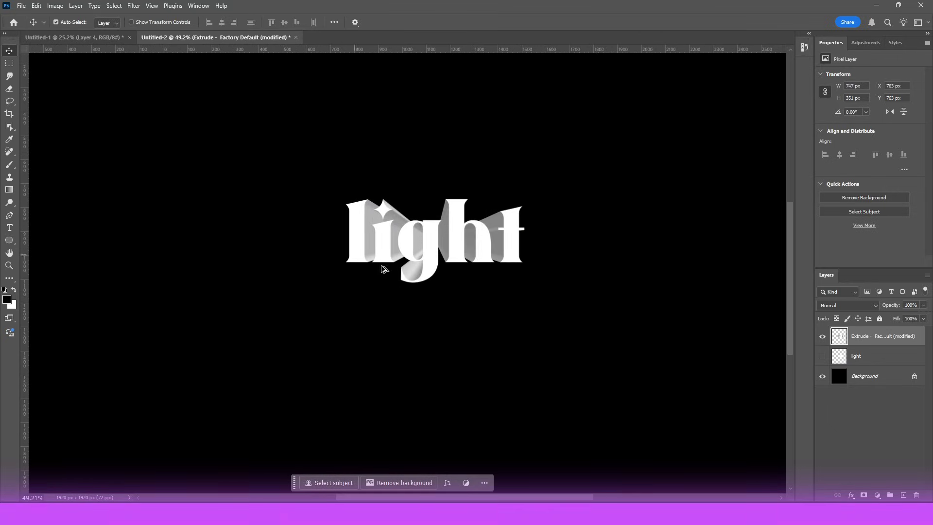
{"action": "scroll", "coordinate": [394, 296], "scroll_direction": "up", "scroll_amount": 2}
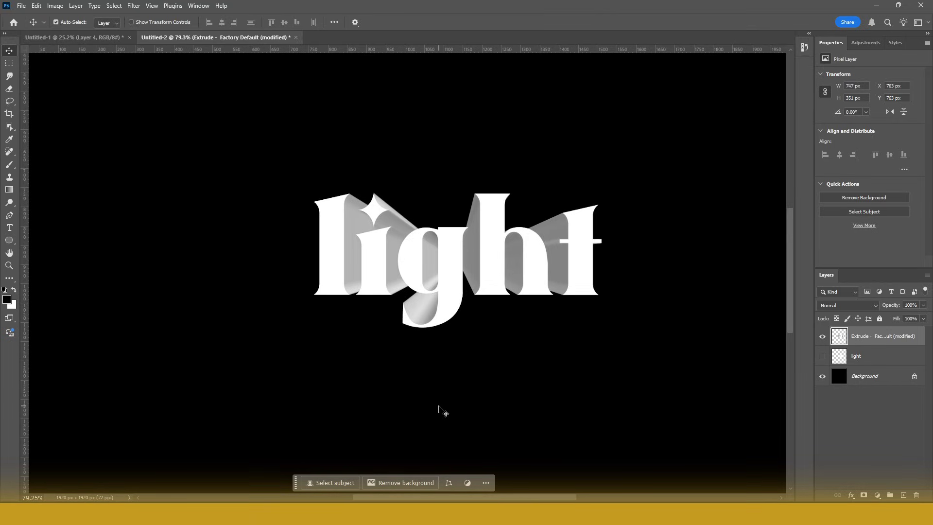
{"action": "scroll", "coordinate": [474, 394], "scroll_direction": "down", "scroll_amount": 3}
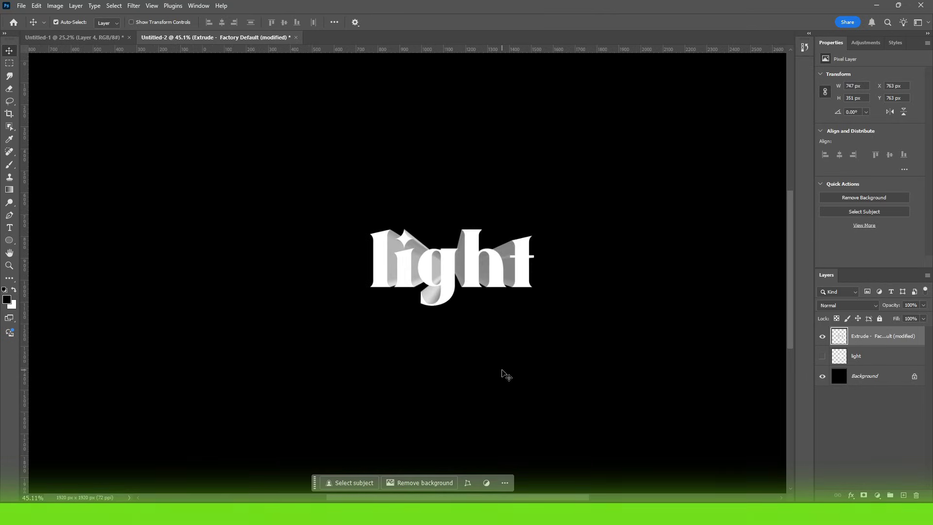
Reopen Extrude and set Shadowing and Highlight Brightness to 100 with light direction 73
{"action": "key", "text": "ctrl+alt+f"}
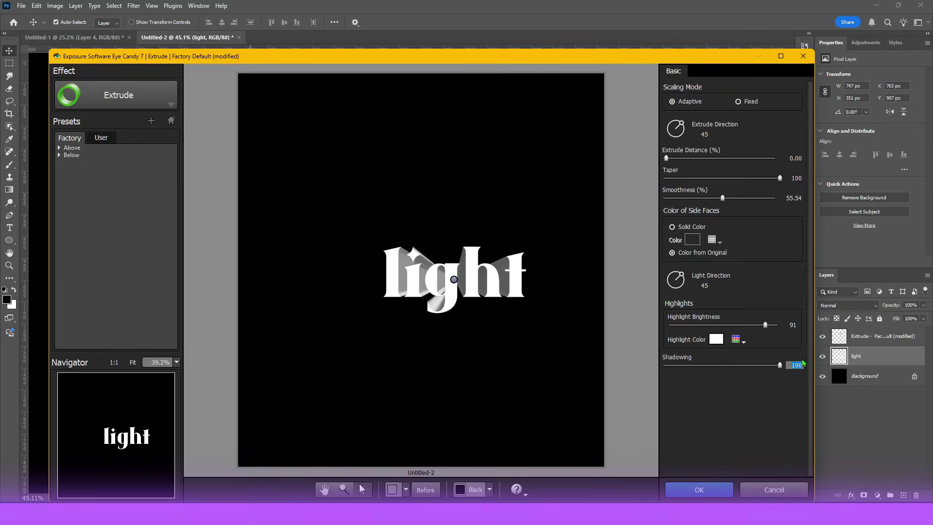
{"action": "left_click_drag", "start_coordinate": [673, 358], "coordinate": [746, 365]}
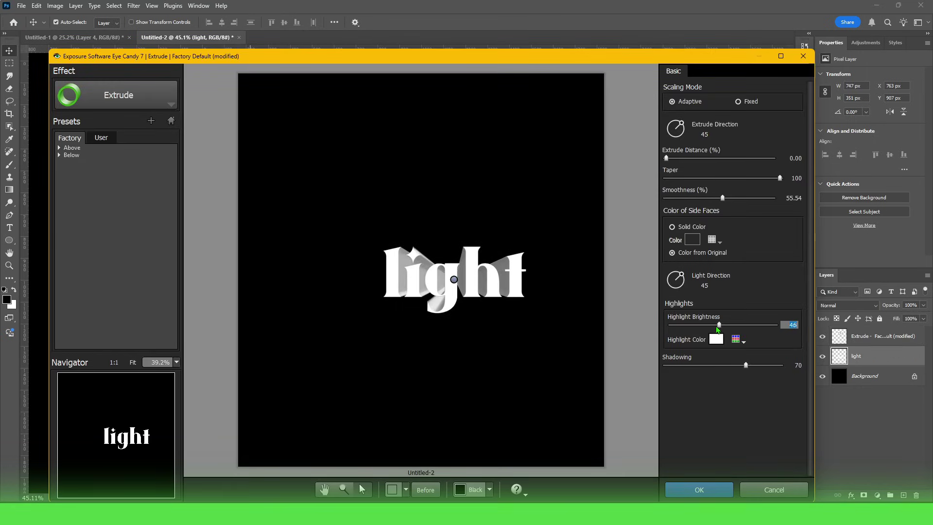
{"action": "left_click_drag", "start_coordinate": [765, 324], "coordinate": [787, 331]}
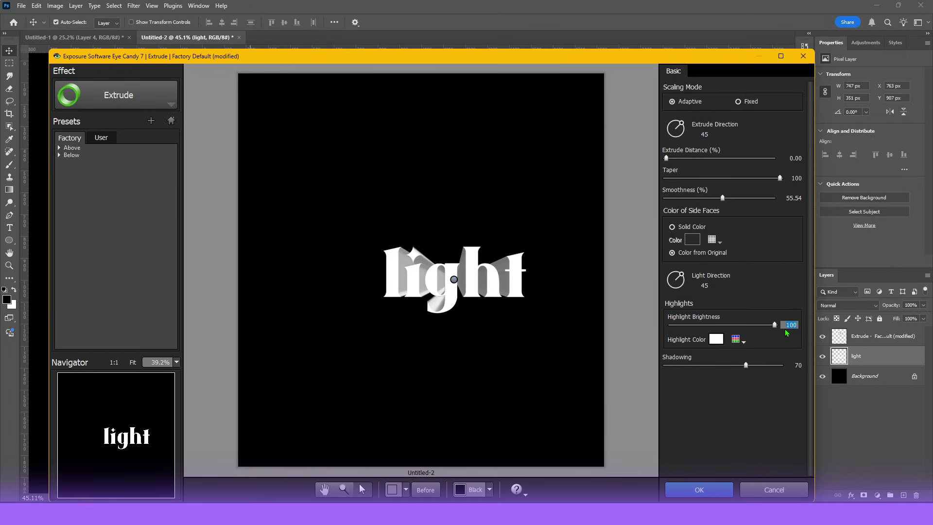
{"action": "left_click_drag", "start_coordinate": [750, 370], "coordinate": [832, 375]}
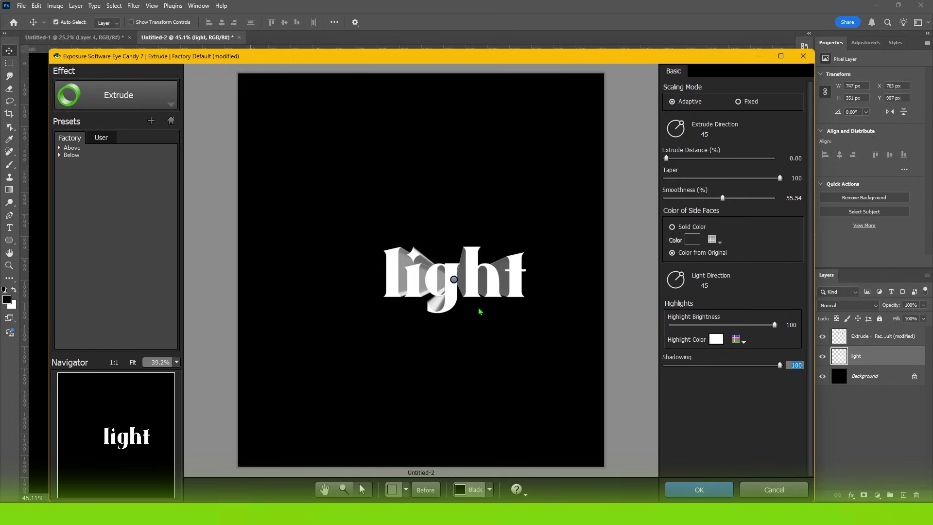
{"action": "scroll", "coordinate": [479, 312], "scroll_direction": "up", "scroll_amount": 3}
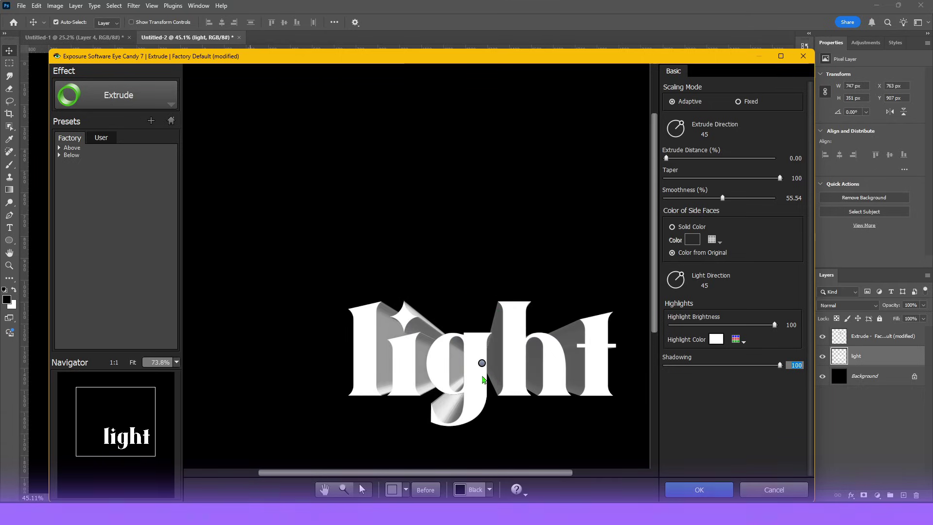
{"action": "scroll", "coordinate": [483, 380], "scroll_direction": "up", "scroll_amount": 1}
{"action": "left_click", "coordinate": [676, 283]}
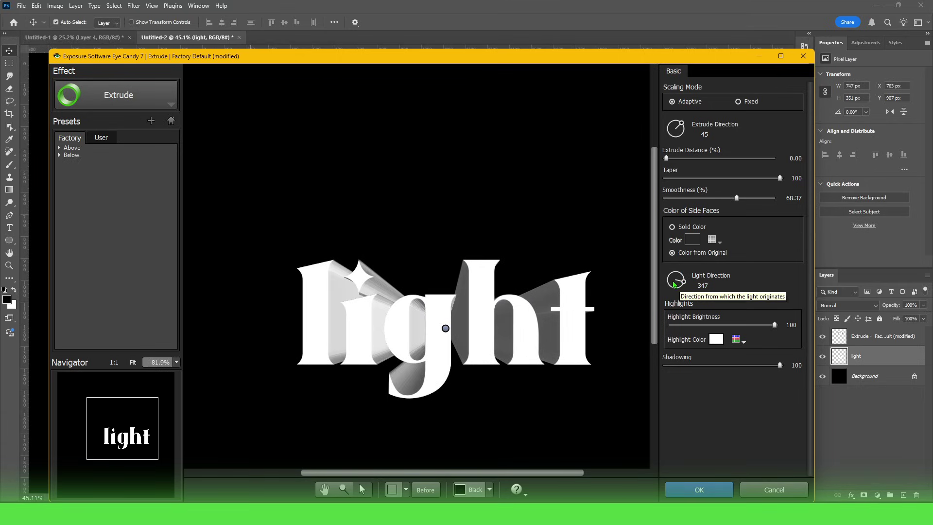
{"action": "left_click_drag", "start_coordinate": [674, 284], "coordinate": [679, 167]}
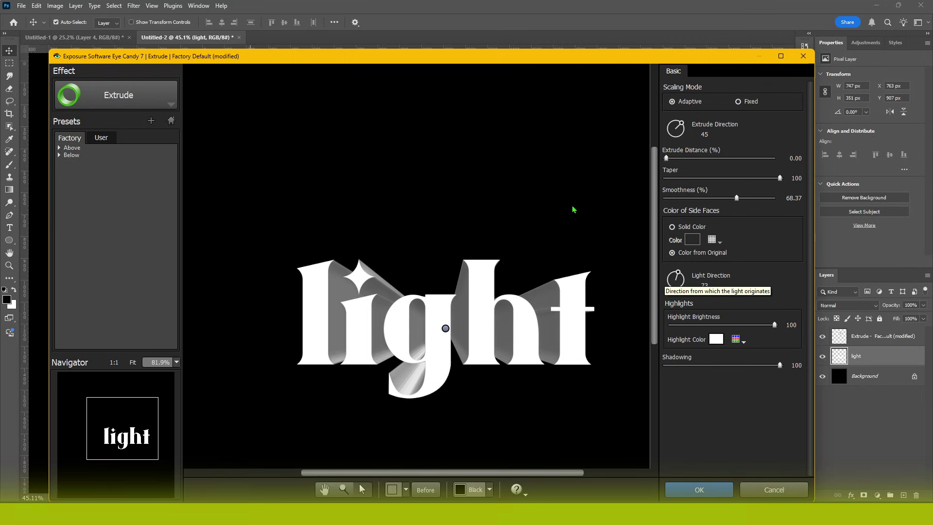
Reshape the extrusion into a short, thin edge with Taper 8 and apply it
{"action": "left_click_drag", "start_coordinate": [446, 328], "coordinate": [300, 268]}
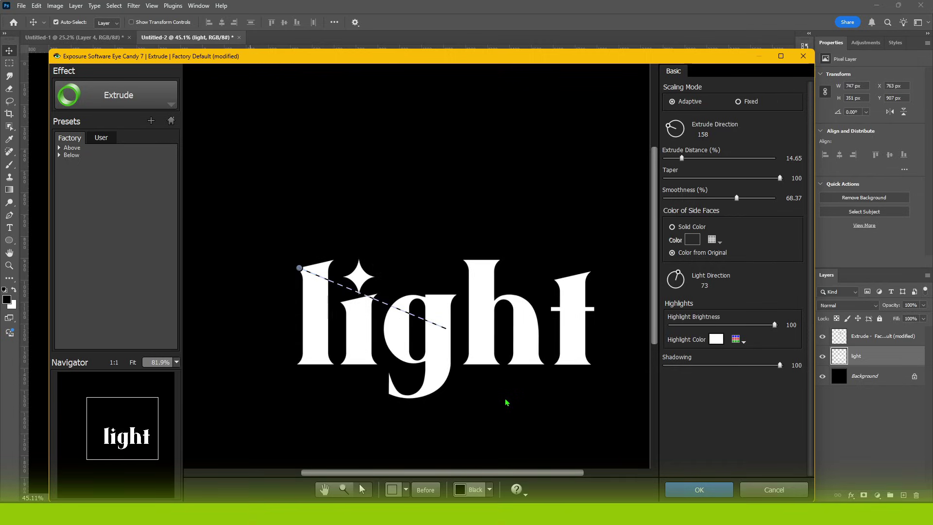
{"action": "left_click_drag", "start_coordinate": [299, 268], "coordinate": [429, 299]}
{"action": "mouse_move", "coordinate": [780, 178]}
{"action": "left_mouse_down"}
{"action": "mouse_move", "coordinate": [697, 179]}
{"action": "mouse_move", "coordinate": [780, 179]}
{"action": "left_mouse_up"}
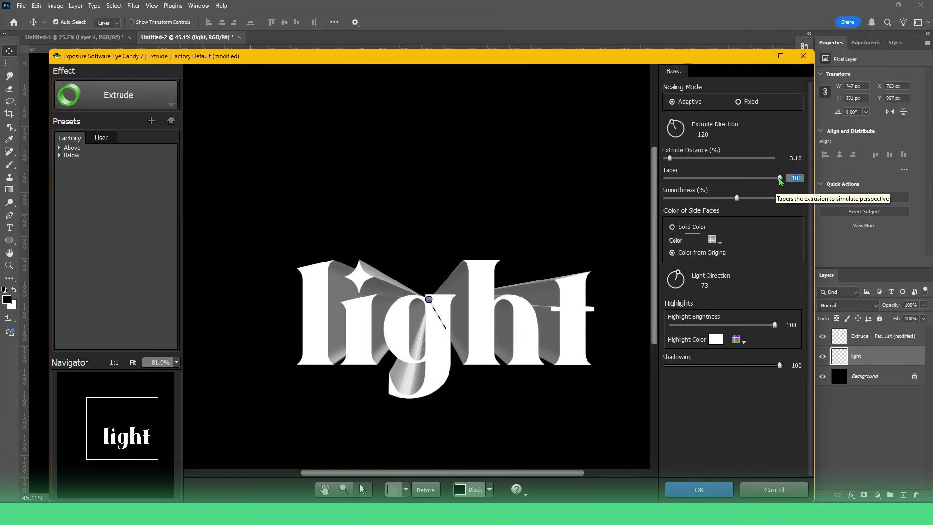
{"action": "left_click_drag", "start_coordinate": [779, 179], "coordinate": [676, 178]}
{"action": "left_click_drag", "start_coordinate": [429, 299], "coordinate": [445, 329]}
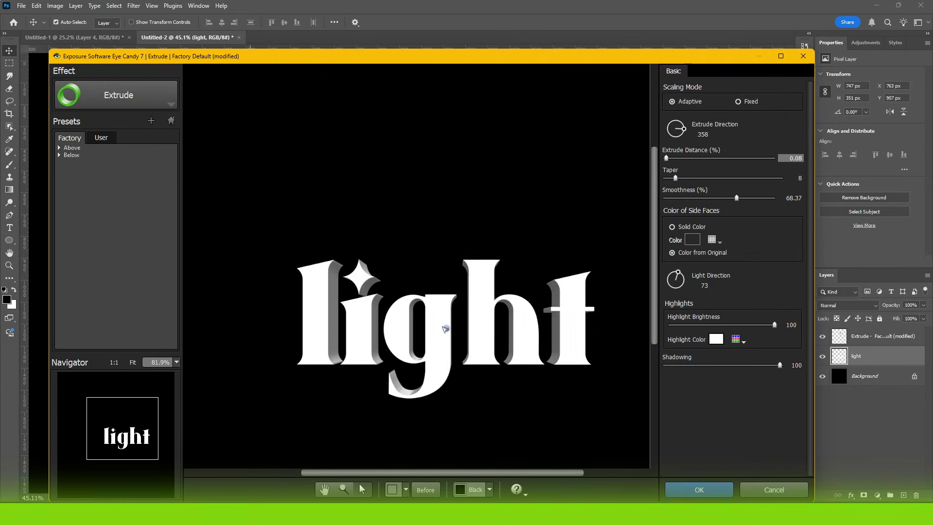
{"action": "left_click", "coordinate": [708, 491]}
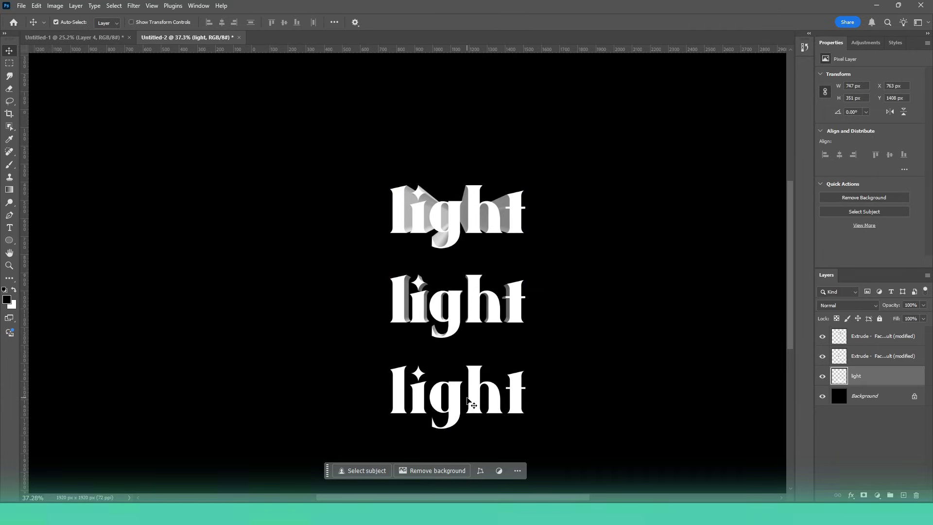
Create a new document, Untitled-3
{"action": "scroll", "coordinate": [466, 365], "scroll_direction": "up", "scroll_amount": 3}
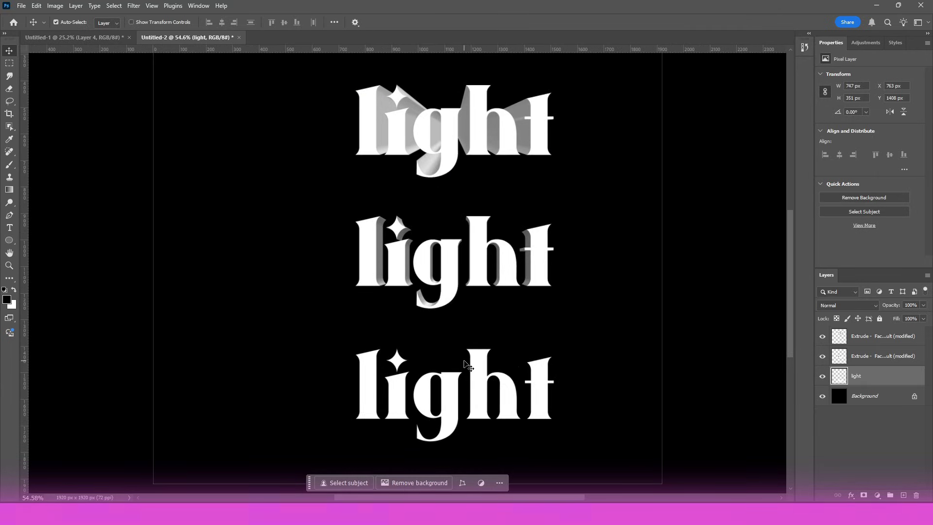
{"action": "scroll", "coordinate": [465, 363], "scroll_direction": "down", "scroll_amount": 1}
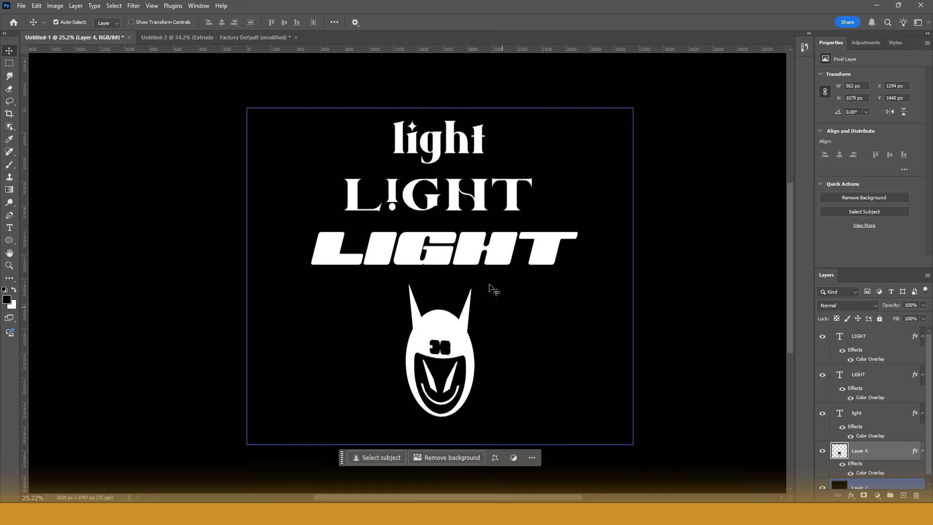
{"action": "left_click", "coordinate": [22, 7]}
{"action": "left_click", "coordinate": [30, 17]}
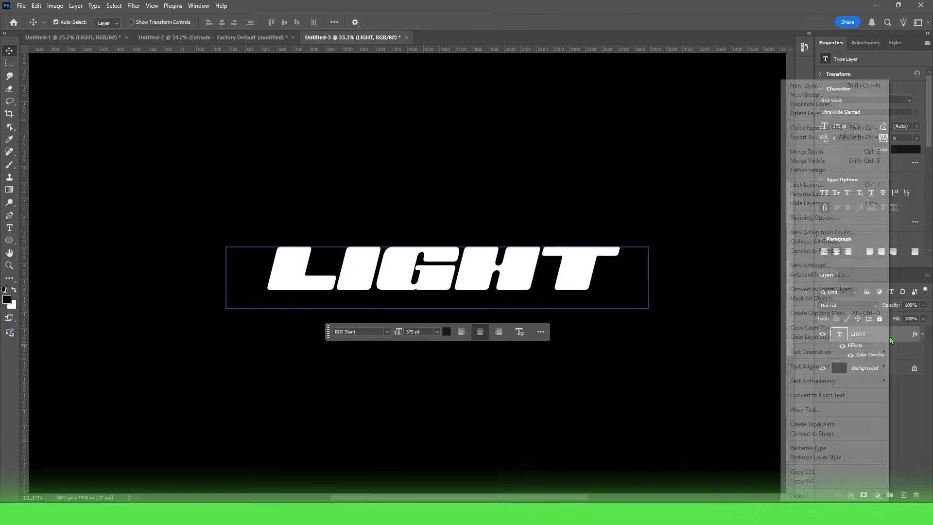
Rasterize the LIGHT text layer, centre it on the canvas, and launch Eye Candy 7
{"action": "right_click", "coordinate": [890, 337]}
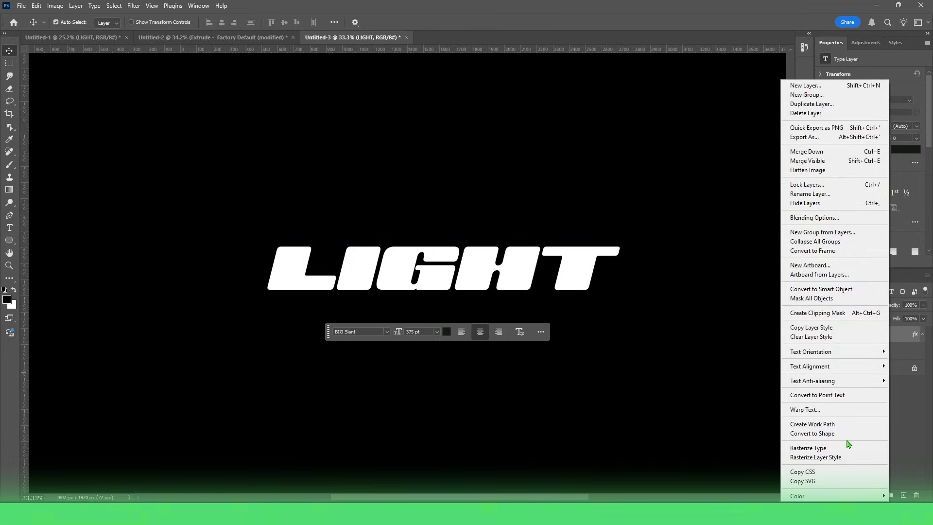
{"action": "left_click", "coordinate": [826, 457]}
{"action": "key", "text": "ctrl+t"}
{"action": "left_click_drag", "start_coordinate": [474, 271], "coordinate": [429, 278]}
{"action": "key", "text": "Return"}
{"action": "left_click", "coordinate": [134, 6]}
{"action": "mouse_move", "coordinate": [225, 223]}
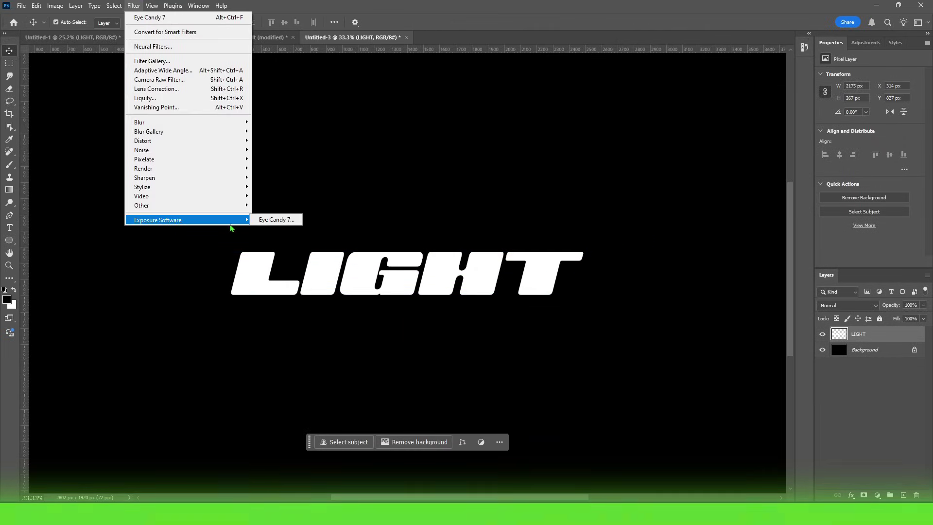
{"action": "left_click", "coordinate": [280, 220]}
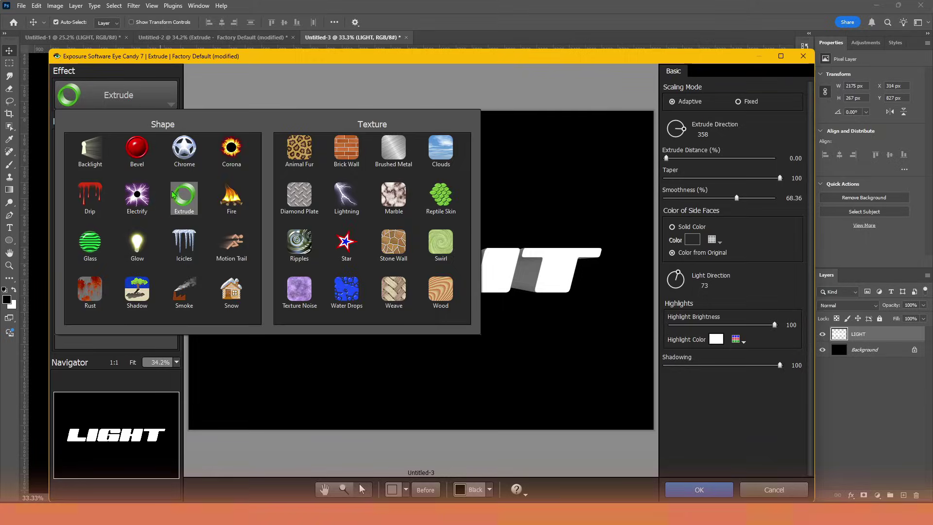
Switch the effect to Chrome and try the Liquid 'Gentle, Cliff' preset
{"action": "left_click", "coordinate": [185, 148]}
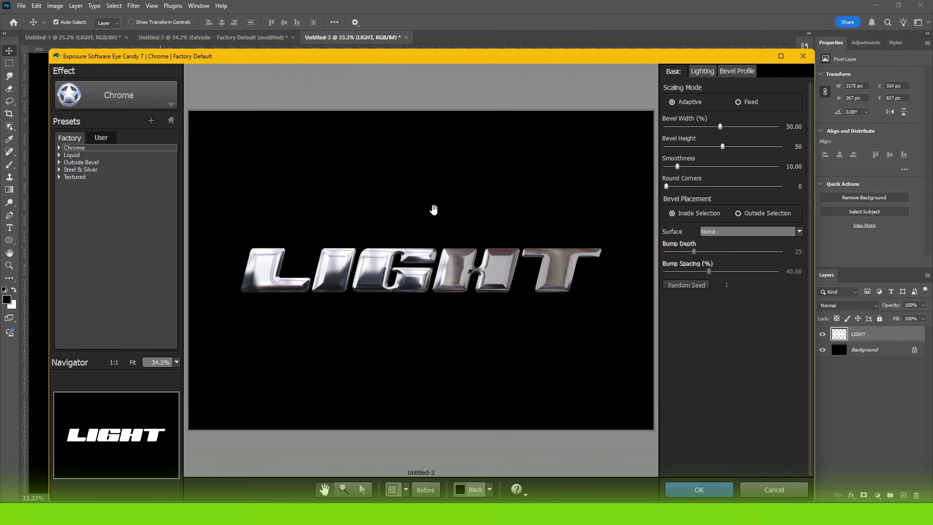
{"action": "left_click", "coordinate": [60, 155]}
{"action": "left_click", "coordinate": [81, 163]}
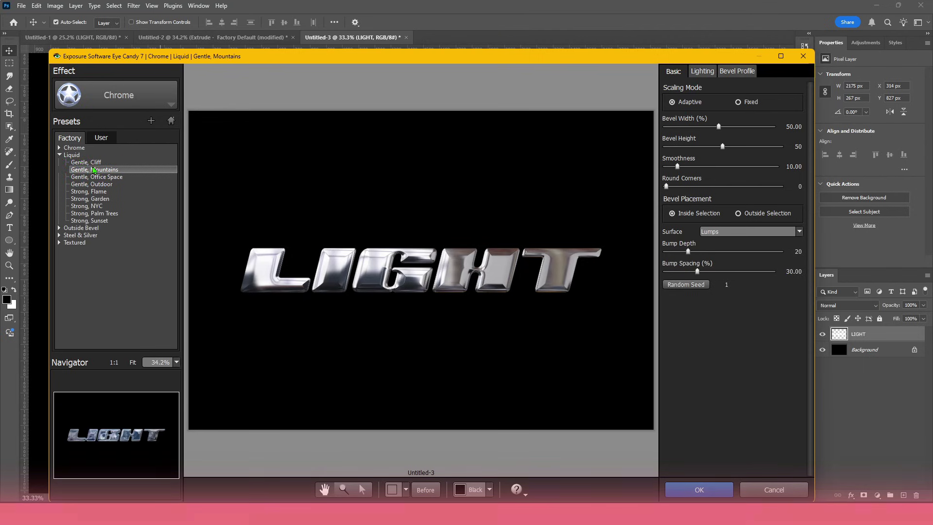
Compare Outside Bevel presets, settle on 'Liquid, Cliff', and show the Lighting settings
{"action": "left_click", "coordinate": [59, 228]}
{"action": "left_click", "coordinate": [116, 250]}
{"action": "left_click", "coordinate": [113, 264]}
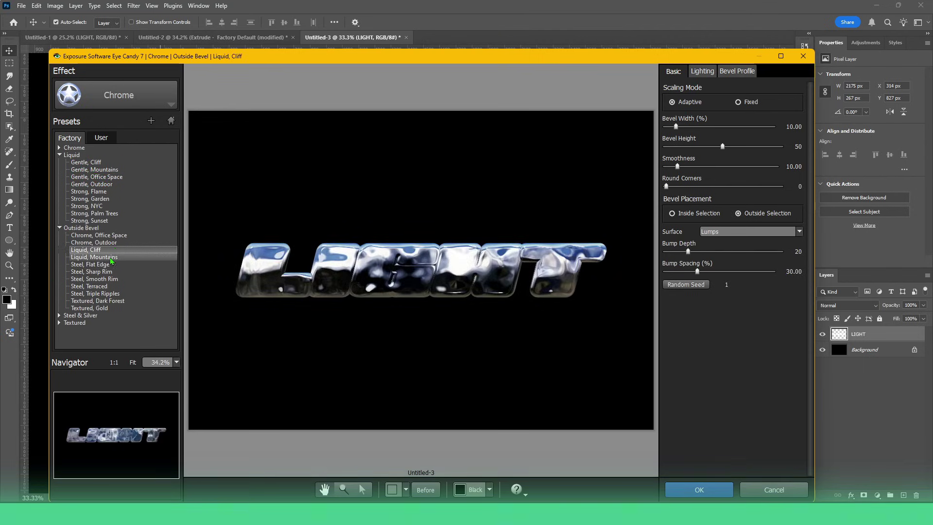
{"action": "left_click", "coordinate": [111, 273]}
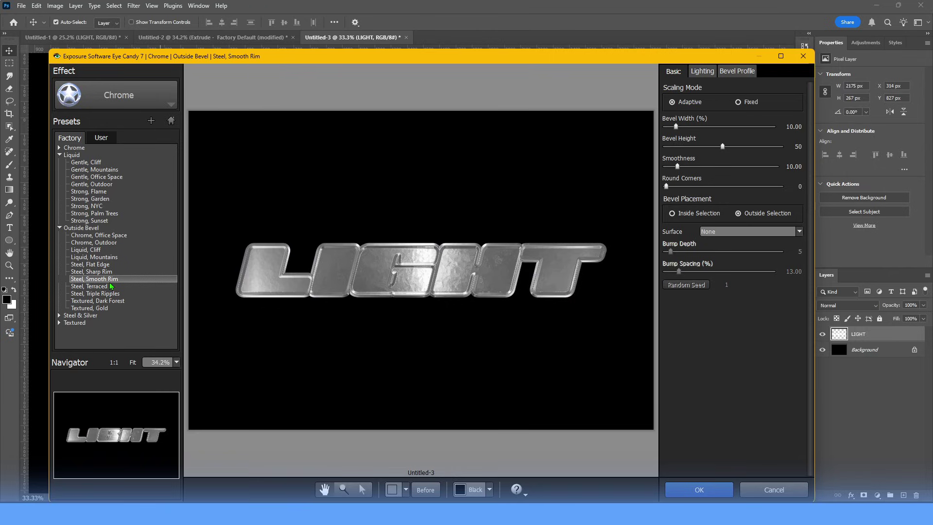
{"action": "left_click", "coordinate": [93, 308]}
{"action": "left_click", "coordinate": [122, 244]}
{"action": "left_click", "coordinate": [122, 249]}
{"action": "left_click", "coordinate": [123, 243]}
{"action": "left_click", "coordinate": [122, 250]}
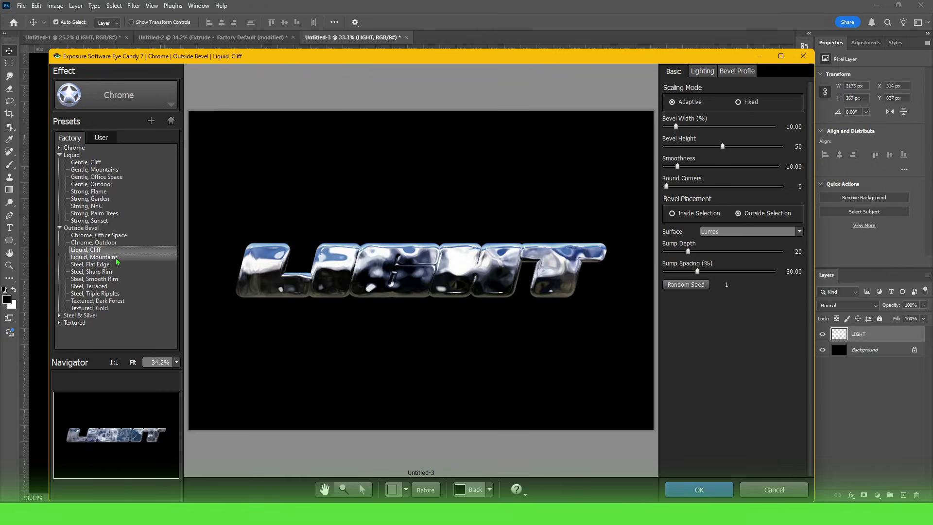
{"action": "left_click", "coordinate": [703, 71]}
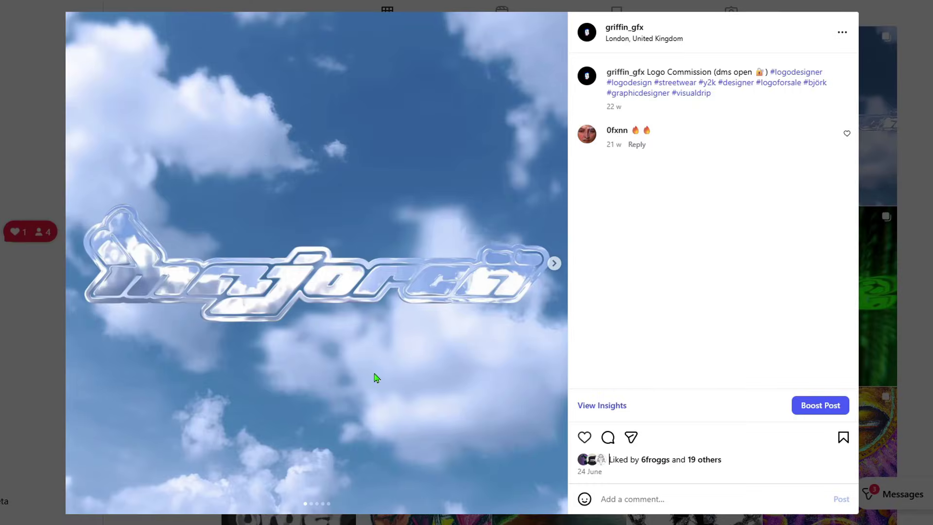
Advance the Instagram chrome logo carousel to its fourth slide
{"action": "left_click", "coordinate": [554, 264]}
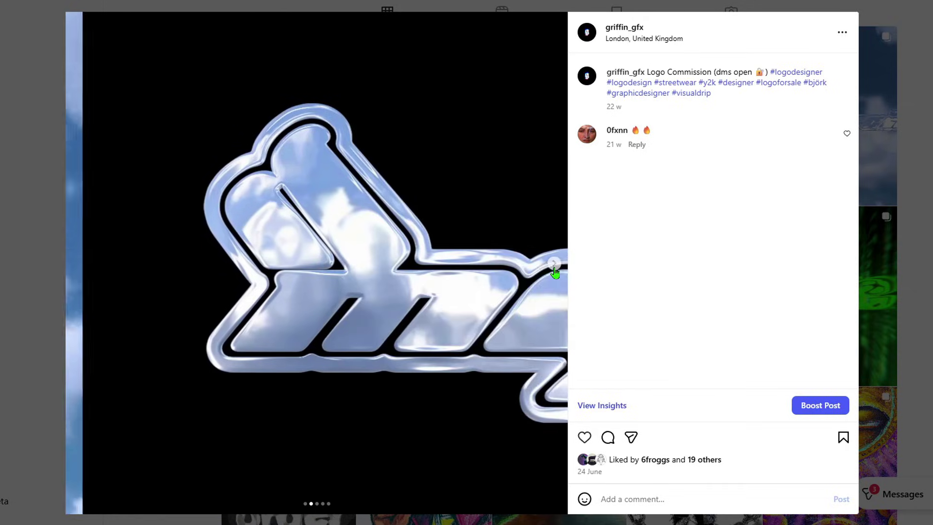
{"action": "left_click", "coordinate": [555, 263]}
{"action": "left_click", "coordinate": [555, 266]}
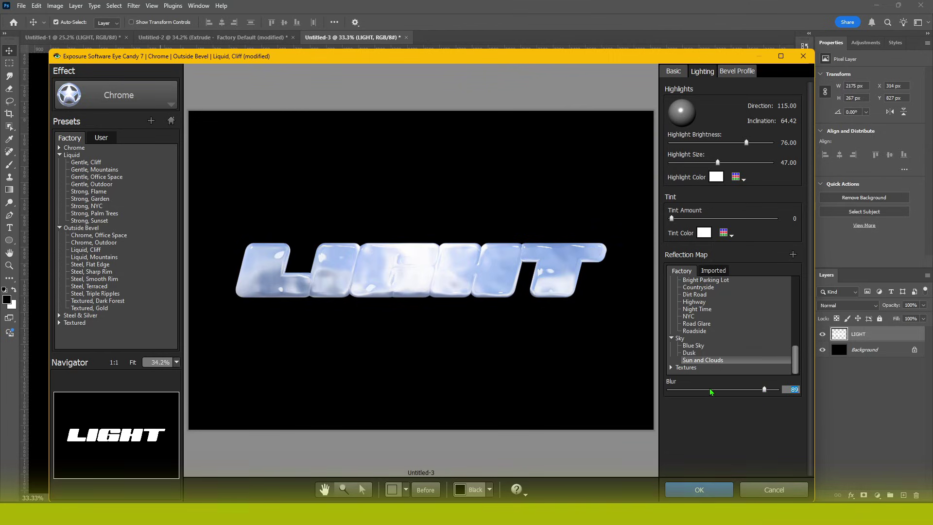
Set reflection blur to 8, Bevel Height 86, Smoothness 49.30 and rounder corners
{"action": "left_click_drag", "start_coordinate": [765, 390], "coordinate": [679, 390]}
{"action": "left_click", "coordinate": [673, 71]}
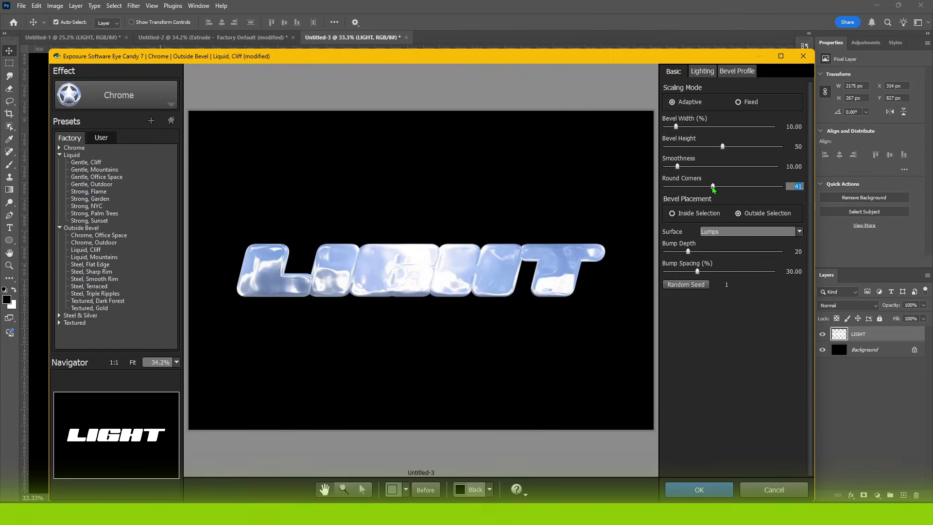
{"action": "left_click_drag", "start_coordinate": [684, 167], "coordinate": [754, 178]}
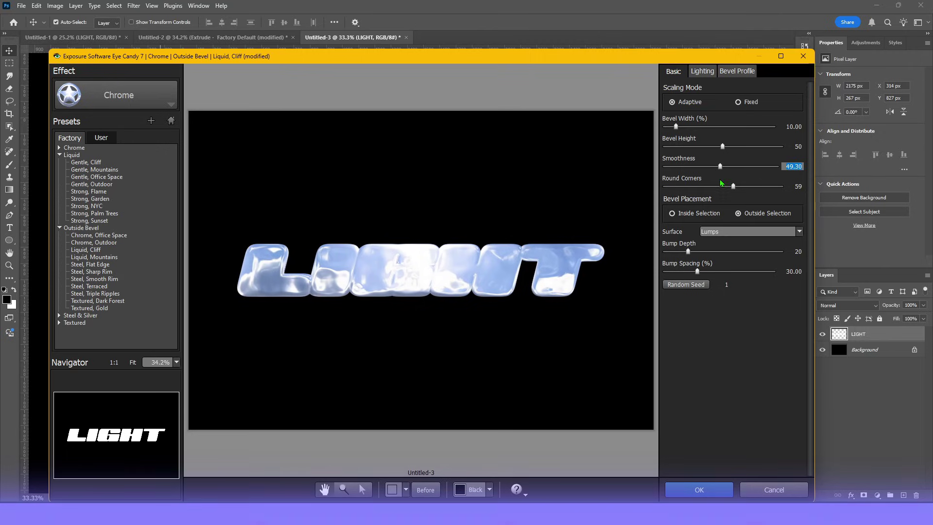
{"action": "left_click_drag", "start_coordinate": [723, 146], "coordinate": [720, 166]}
{"action": "mouse_move", "coordinate": [676, 127]}
{"action": "left_mouse_down"}
{"action": "mouse_move", "coordinate": [773, 127]}
{"action": "mouse_move", "coordinate": [688, 127]}
{"action": "left_mouse_up"}
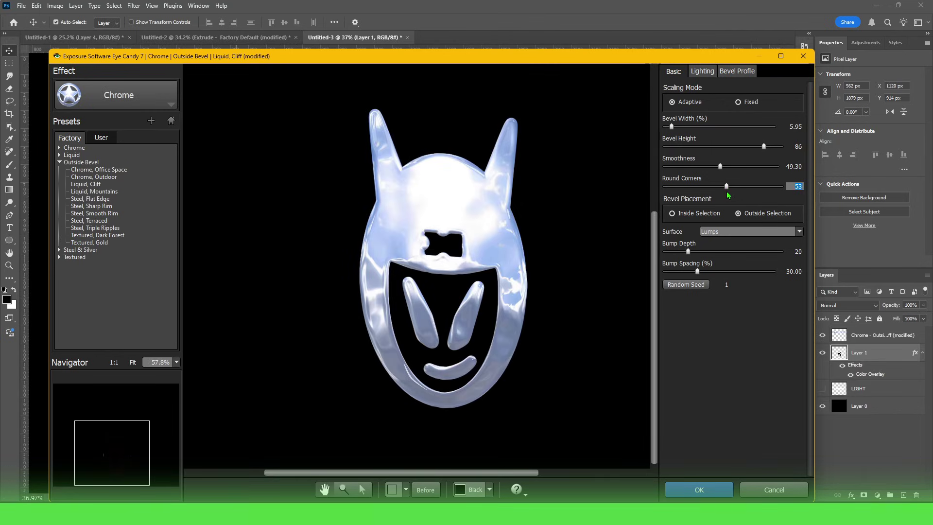
{"action": "left_click_drag", "start_coordinate": [728, 195], "coordinate": [687, 194]}
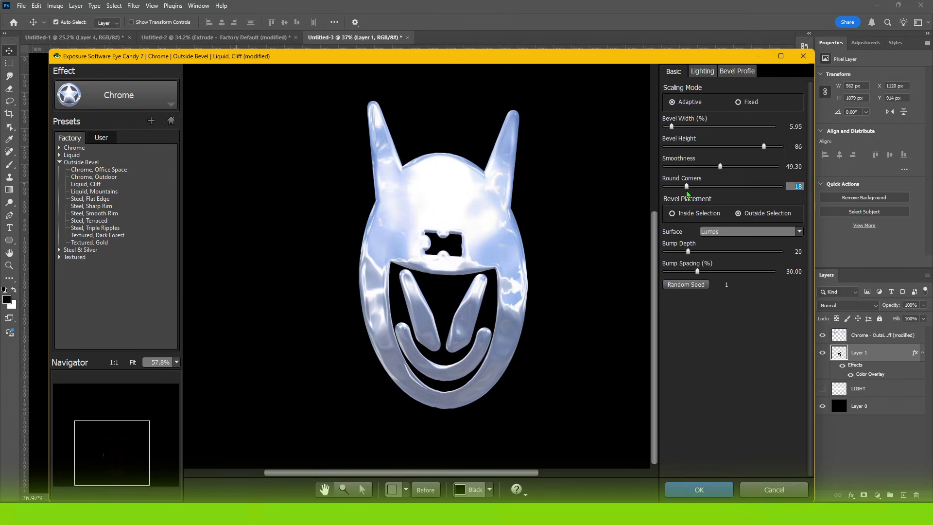
Set Round Corners to 57 with the Shiny Grill reflection map and apply the chrome
{"action": "left_click_drag", "start_coordinate": [702, 194], "coordinate": [733, 194]}
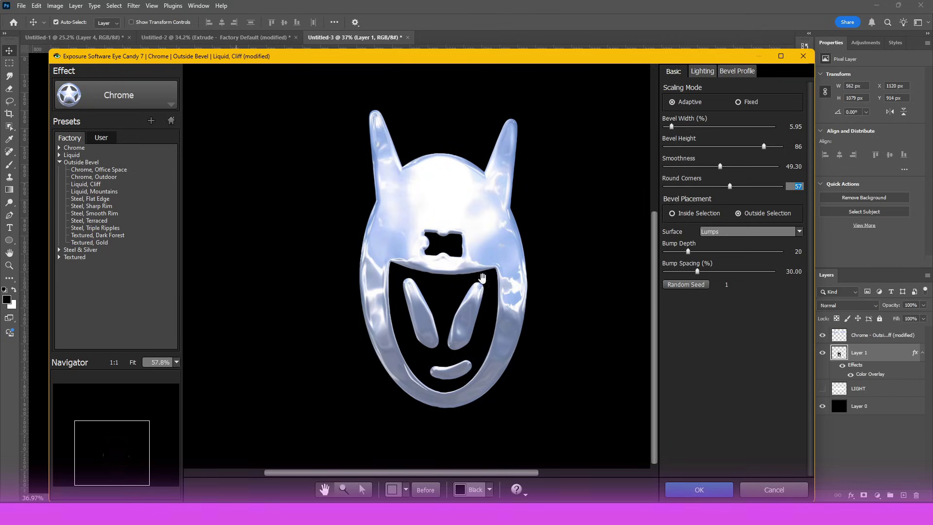
{"action": "left_click", "coordinate": [702, 71]}
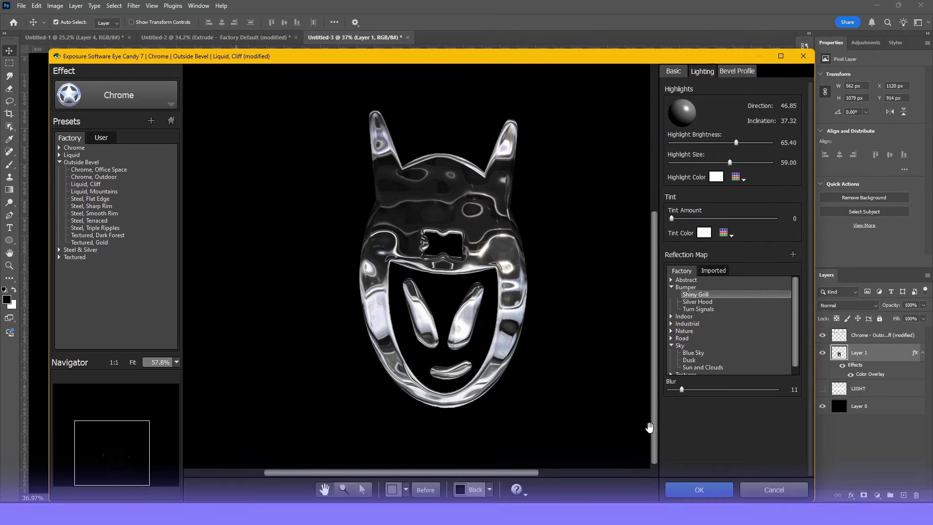
{"action": "left_click", "coordinate": [699, 490]}
Move the LIGHT text up above the chrome emblem
{"action": "left_click", "coordinate": [448, 297]}
{"action": "scroll", "coordinate": [447, 297], "scroll_direction": "up", "scroll_amount": 2}
{"action": "left_click", "coordinate": [428, 325]}
{"action": "scroll", "coordinate": [428, 325], "scroll_direction": "down", "scroll_amount": 2}
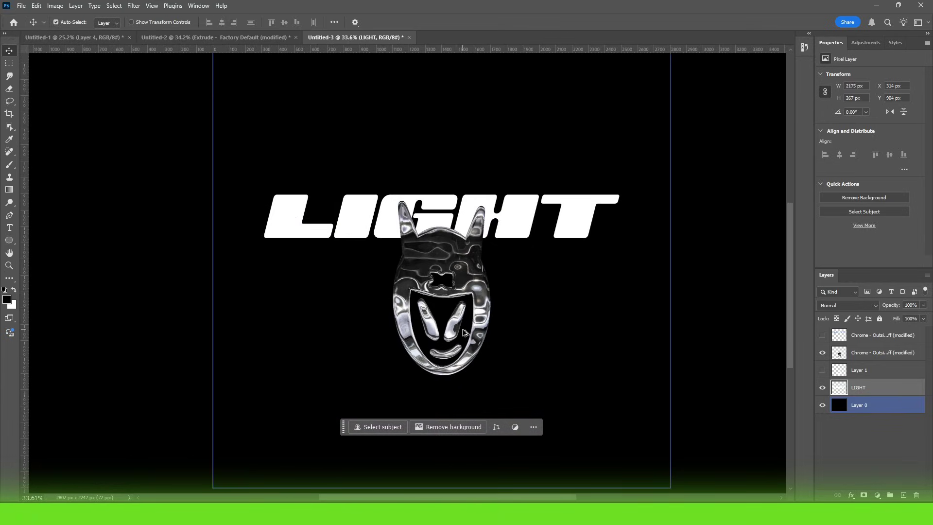
{"action": "left_click_drag", "start_coordinate": [581, 236], "coordinate": [535, 180]}
Reapply Eye Candy 7 chrome to the LIGHT text and drag it downward
{"action": "left_click", "coordinate": [135, 6]}
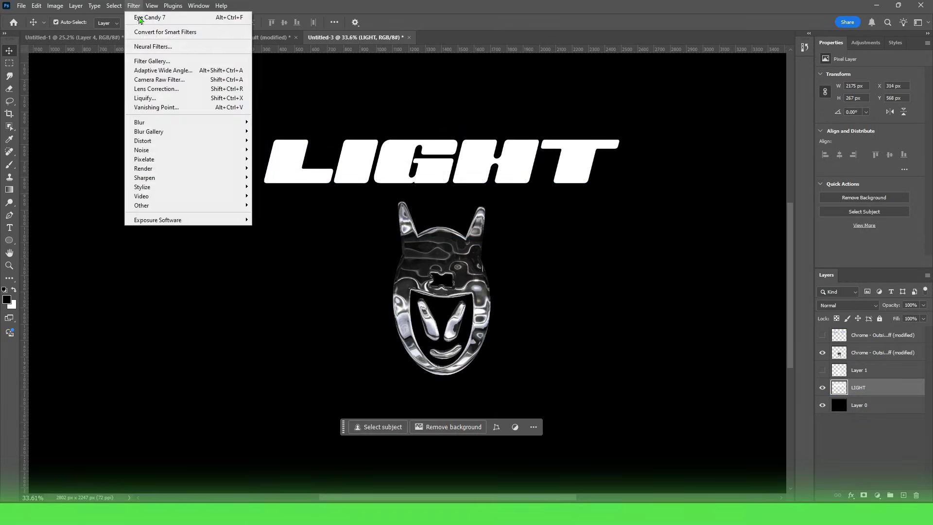
{"action": "left_click", "coordinate": [167, 19]}
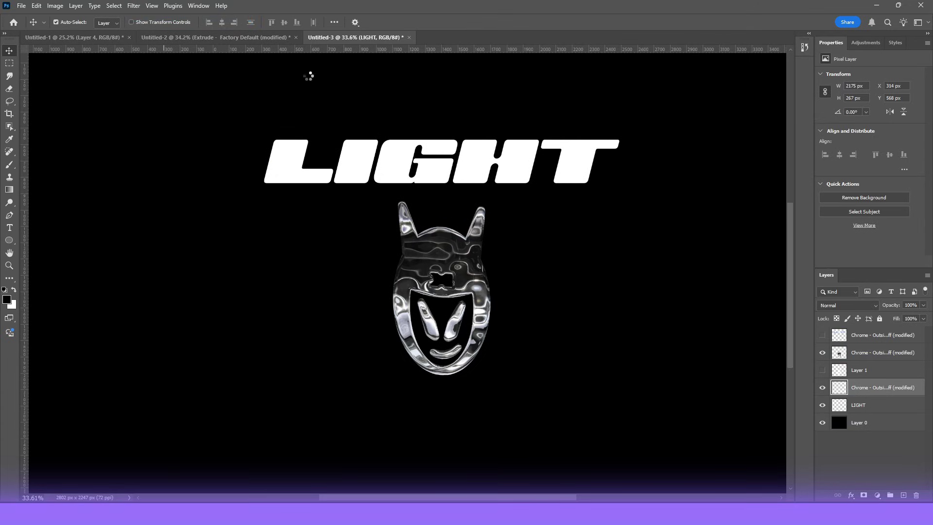
{"action": "left_click_drag", "start_coordinate": [515, 165], "coordinate": [516, 291]}
Hide the white LIGHT layer, place the chrome LIGHT text above the face, then switch to Untitled-4
{"action": "left_click", "coordinate": [859, 405]}
{"action": "left_click", "coordinate": [822, 404]}
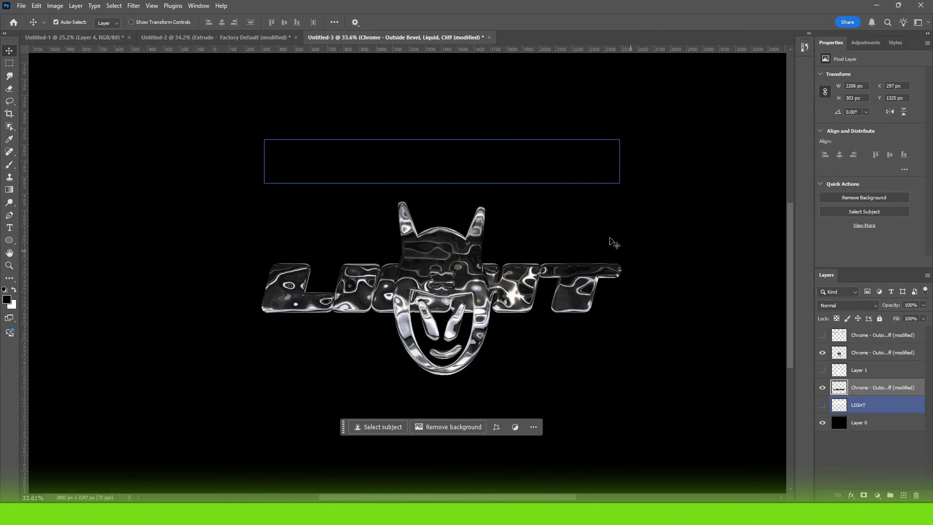
{"action": "left_click_drag", "start_coordinate": [608, 287], "coordinate": [613, 161]}
{"action": "left_click", "coordinate": [481, 299]}
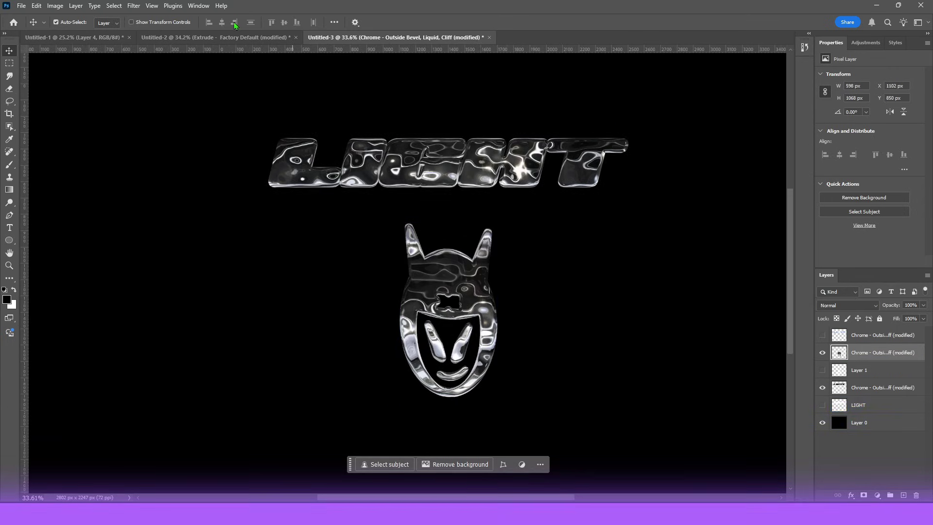
{"action": "left_click", "coordinate": [274, 38]}
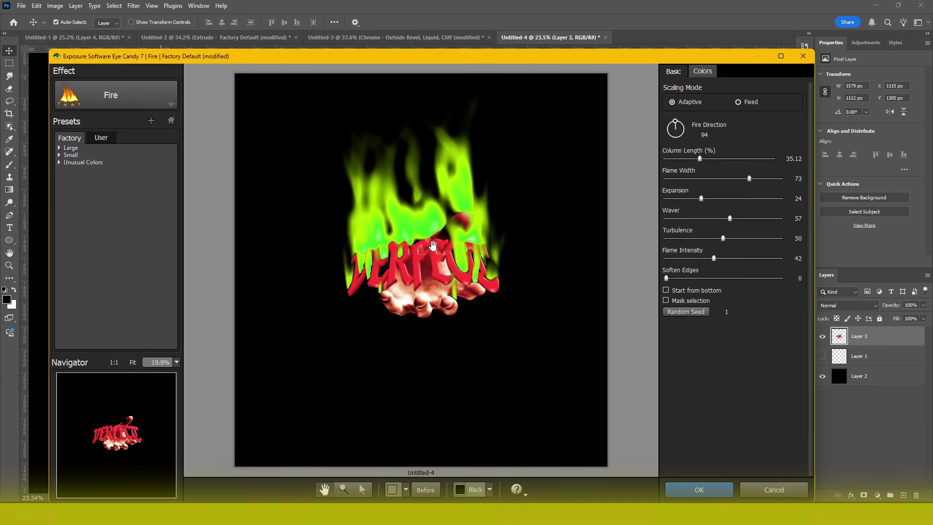
Browse the Large fire presets (High Temp, Jet Engine, Smooth) and settle on Turbulent
{"action": "scroll", "coordinate": [432, 246], "scroll_direction": "up", "scroll_amount": 1}
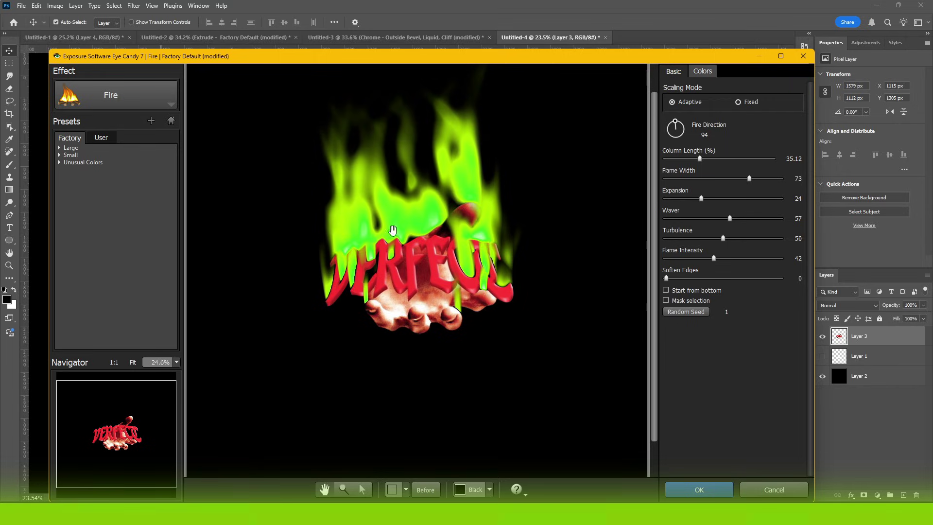
{"action": "left_click", "coordinate": [69, 148]}
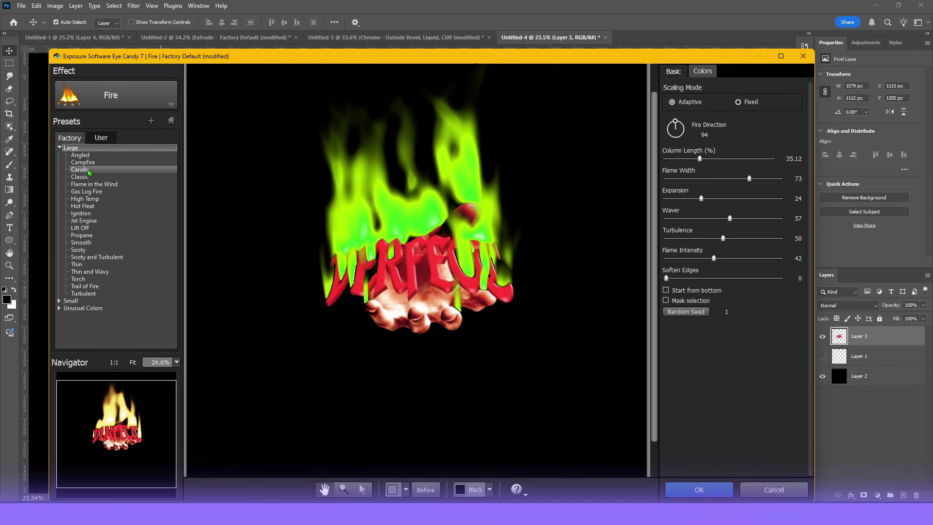
{"action": "left_click", "coordinate": [89, 171]}
{"action": "left_click", "coordinate": [86, 199]}
{"action": "left_click", "coordinate": [87, 221]}
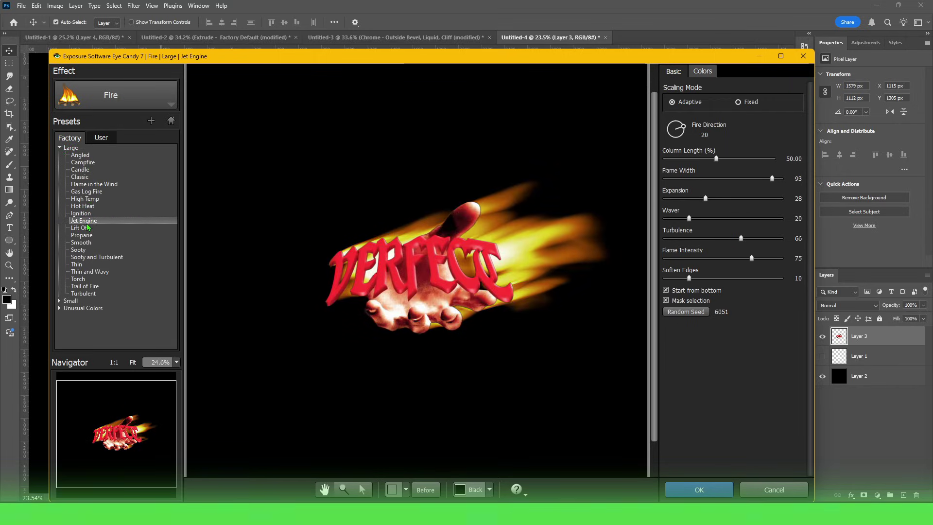
{"action": "left_click", "coordinate": [89, 243]}
{"action": "left_click", "coordinate": [78, 250]}
{"action": "left_click", "coordinate": [87, 272]}
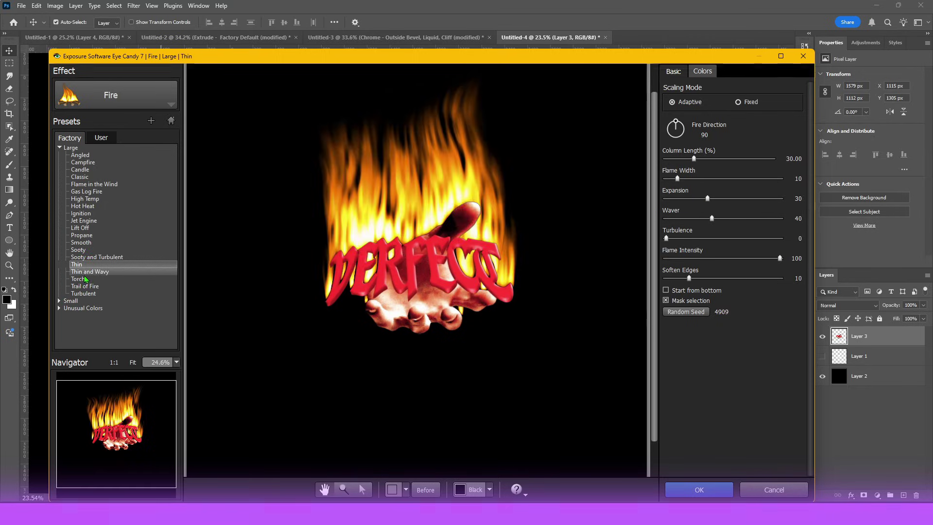
{"action": "left_click", "coordinate": [82, 294]}
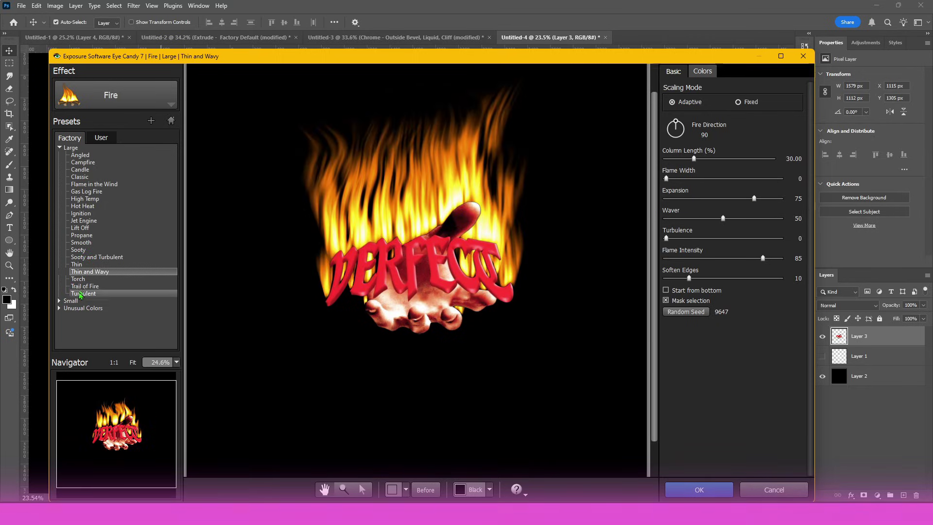
{"action": "left_click", "coordinate": [59, 147]}
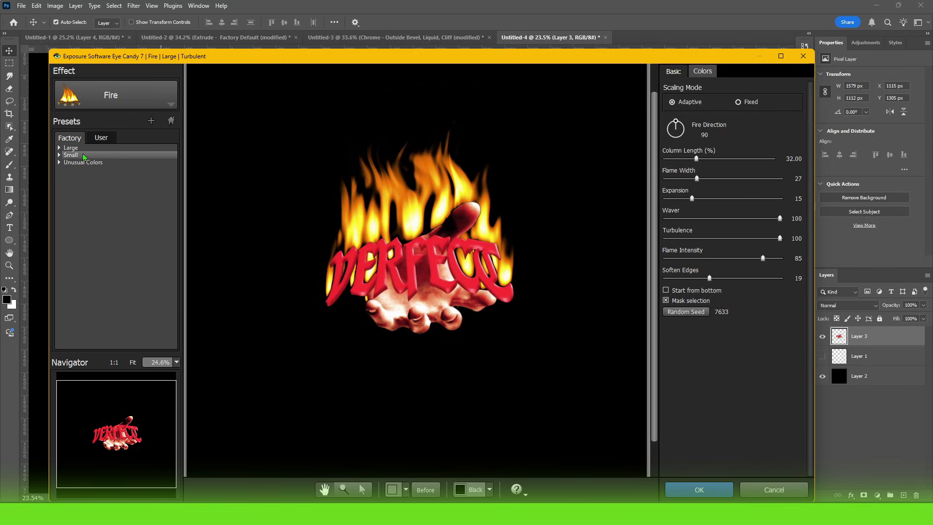
Raise Column Length to 52.50 and uncheck Mask selection so flames cover the text
{"action": "left_click", "coordinate": [666, 301]}
{"action": "left_click", "coordinate": [666, 301]}
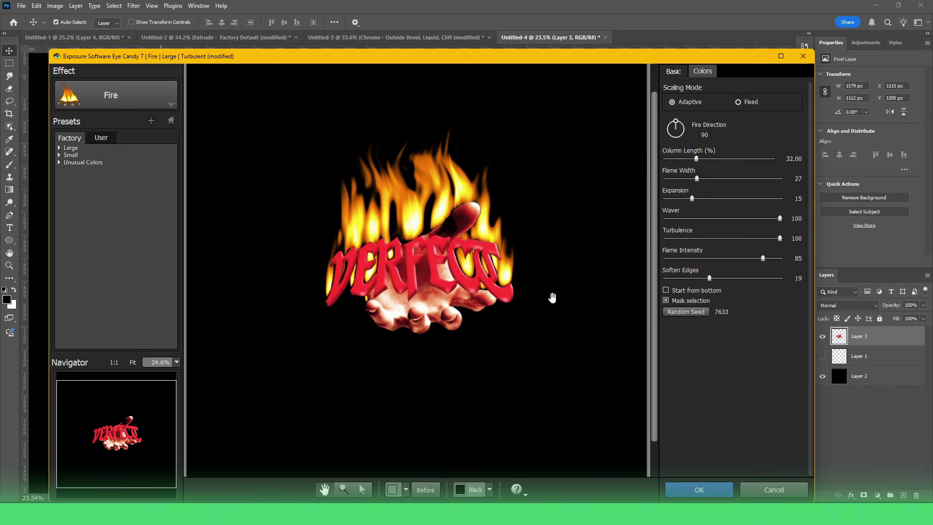
{"action": "left_click_drag", "start_coordinate": [696, 159], "coordinate": [718, 159]}
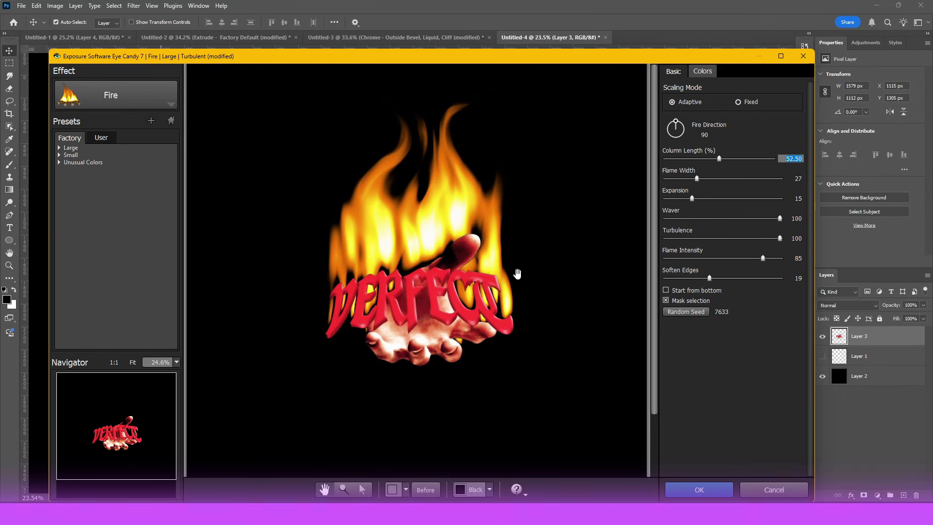
{"action": "left_click", "coordinate": [666, 300]}
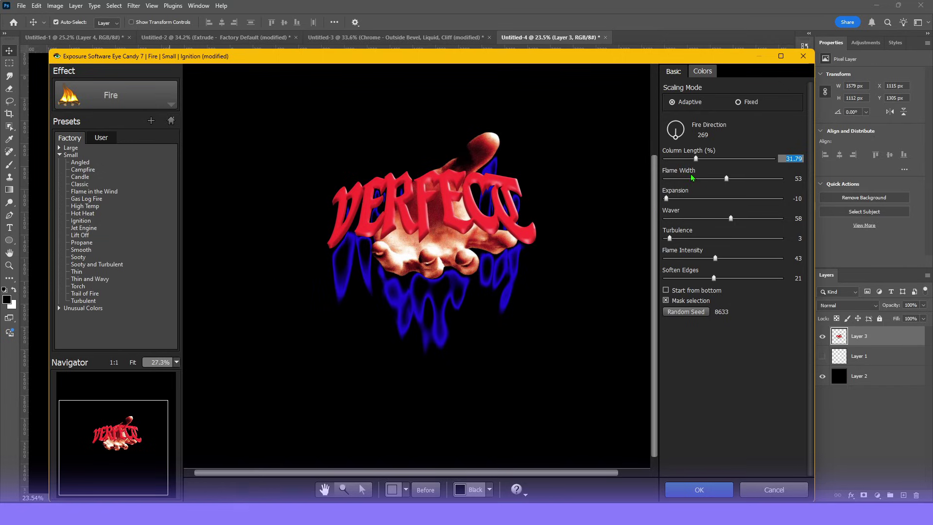
Narrow the flame width and save the settings as the BLUE FLAME preset
{"action": "left_click", "coordinate": [692, 178]}
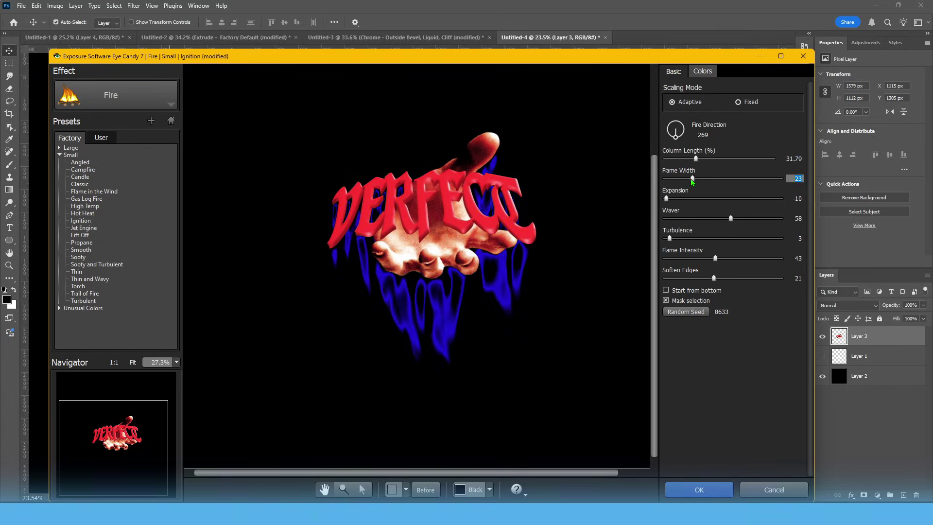
{"action": "left_click", "coordinate": [151, 121]}
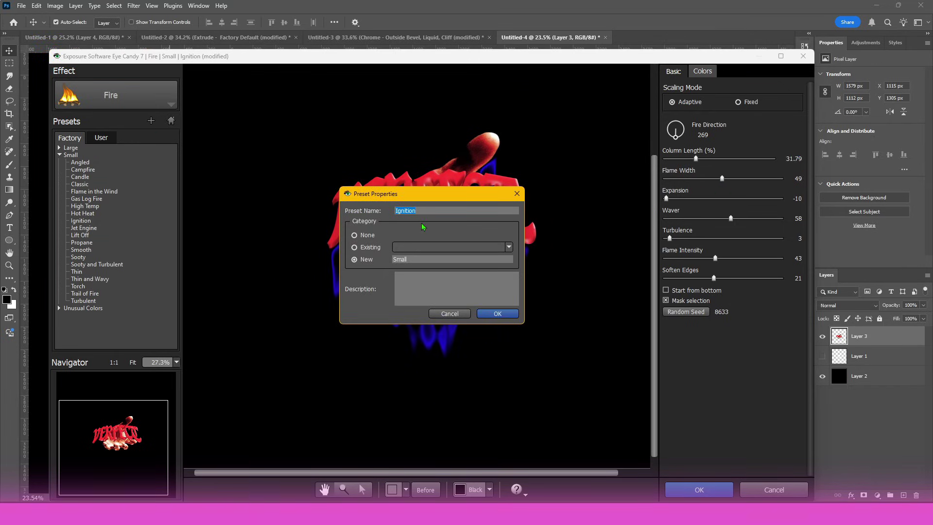
{"action": "type", "text": "BLUE FLAME"}
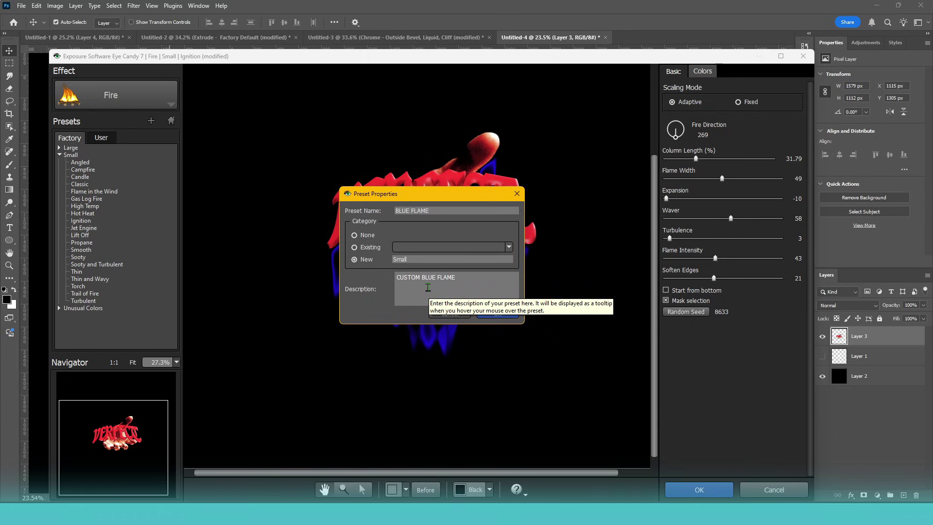
{"action": "type", "text": "FLAME"}
{"action": "left_click", "coordinate": [508, 315]}
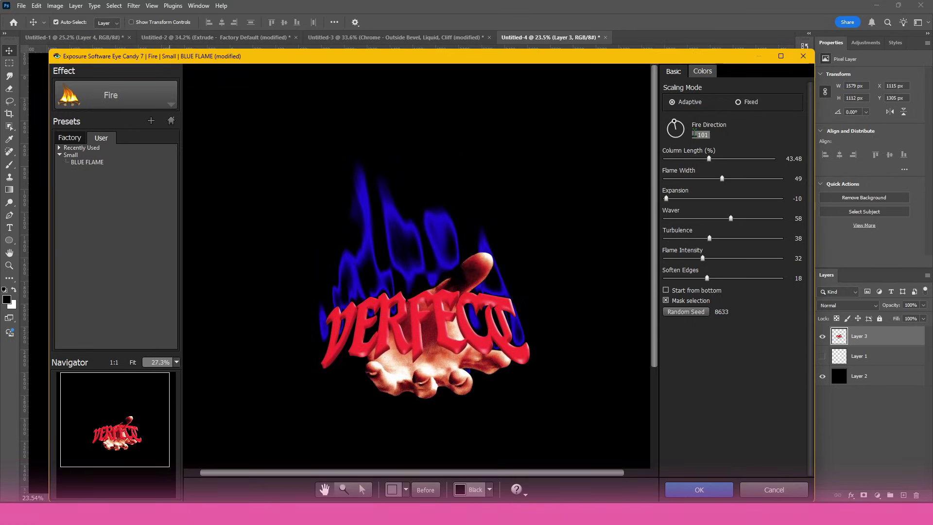
Set Fire Direction to 93 and lengthen the blue flame columns
{"action": "left_click_drag", "start_coordinate": [676, 128], "coordinate": [677, 115]}
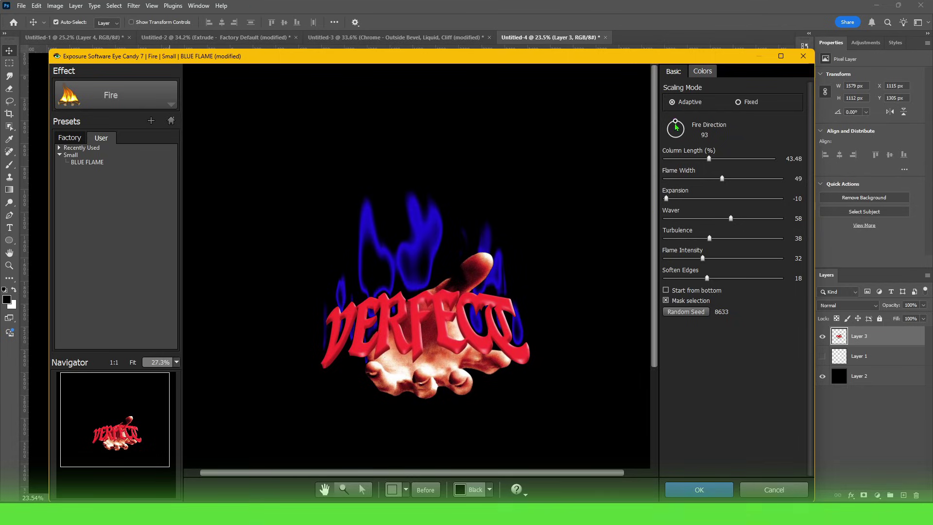
{"action": "left_click_drag", "start_coordinate": [710, 158], "coordinate": [734, 168]}
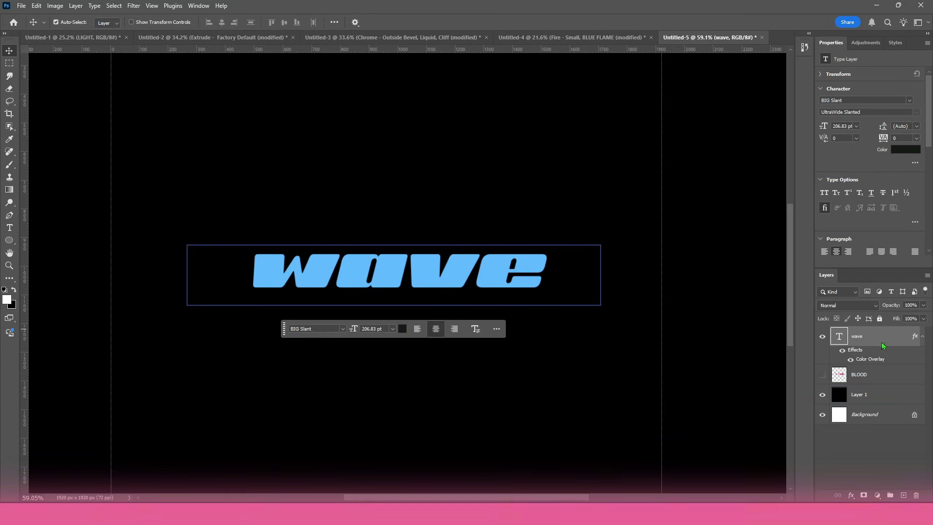
Rasterize the wave layer's style and apply Eye Candy 7's Drip effect to it
{"action": "right_click", "coordinate": [884, 345]}
{"action": "left_click", "coordinate": [834, 458]}
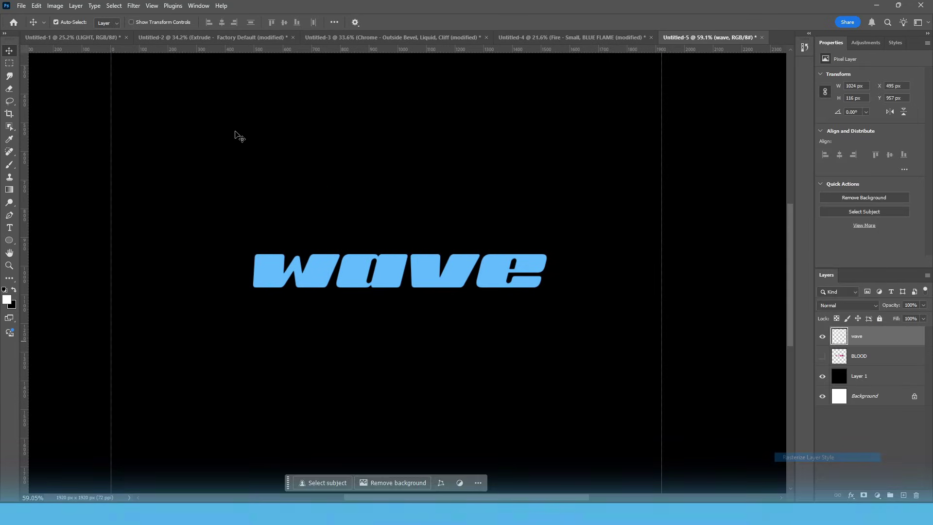
{"action": "left_click", "coordinate": [131, 5]}
{"action": "mouse_move", "coordinate": [233, 220]}
{"action": "left_click", "coordinate": [275, 220]}
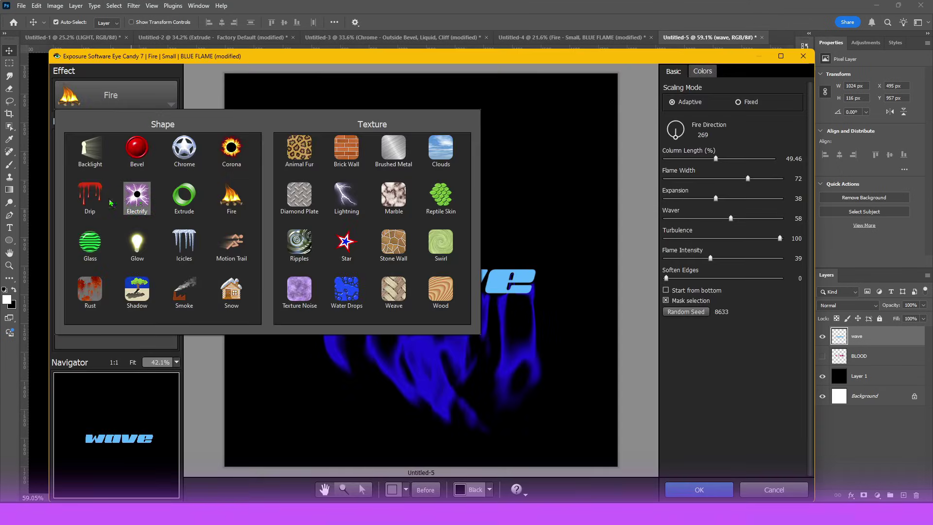
{"action": "left_click", "coordinate": [90, 199]}
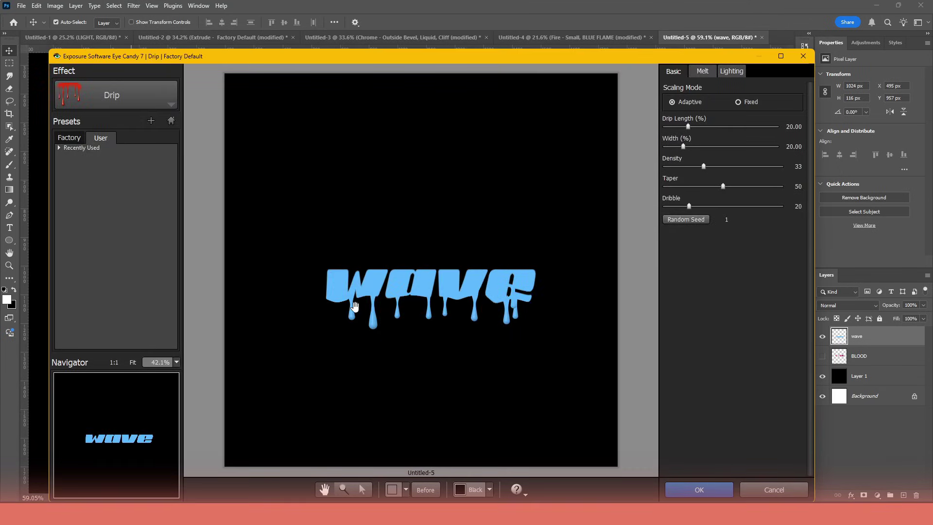
Randomize the drip seed several times and lengthen the drips
{"action": "scroll", "coordinate": [462, 341], "scroll_direction": "up", "scroll_amount": 2}
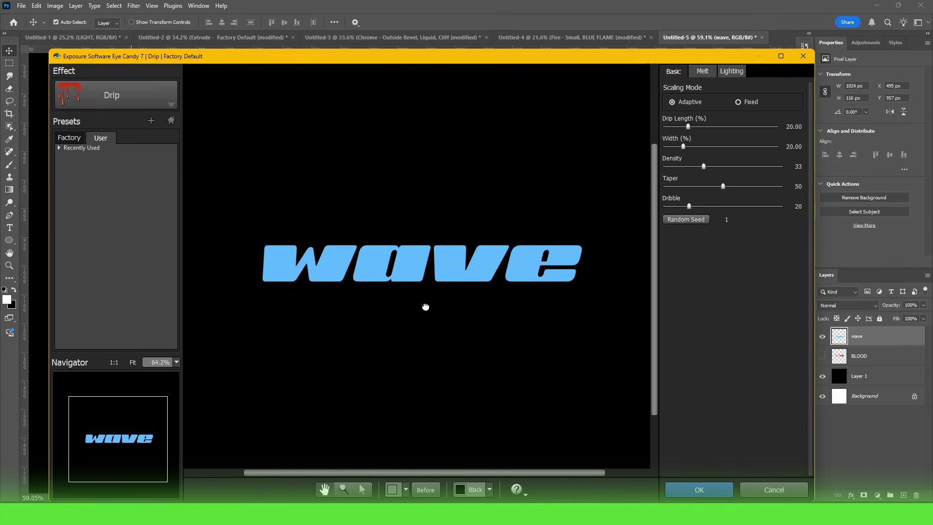
{"action": "left_click", "coordinate": [688, 220]}
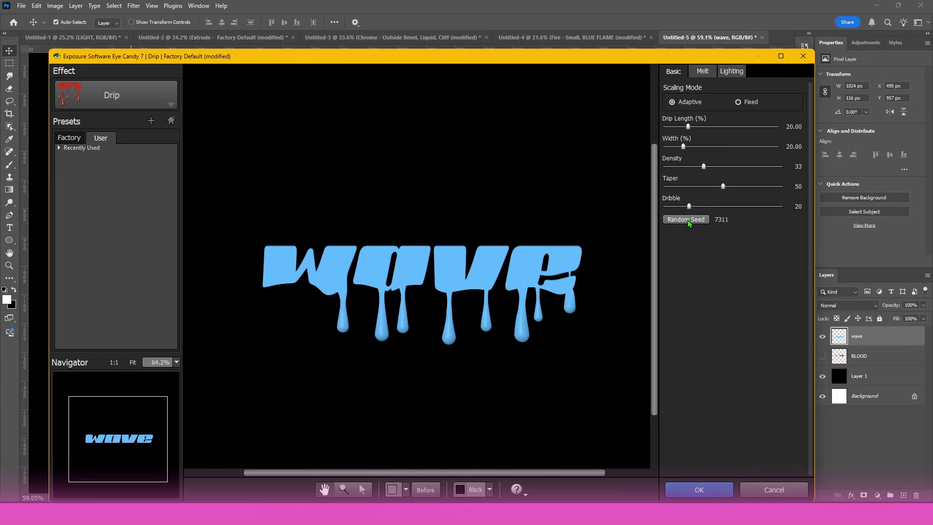
{"action": "left_click", "coordinate": [687, 221]}
{"action": "left_click", "coordinate": [688, 221]}
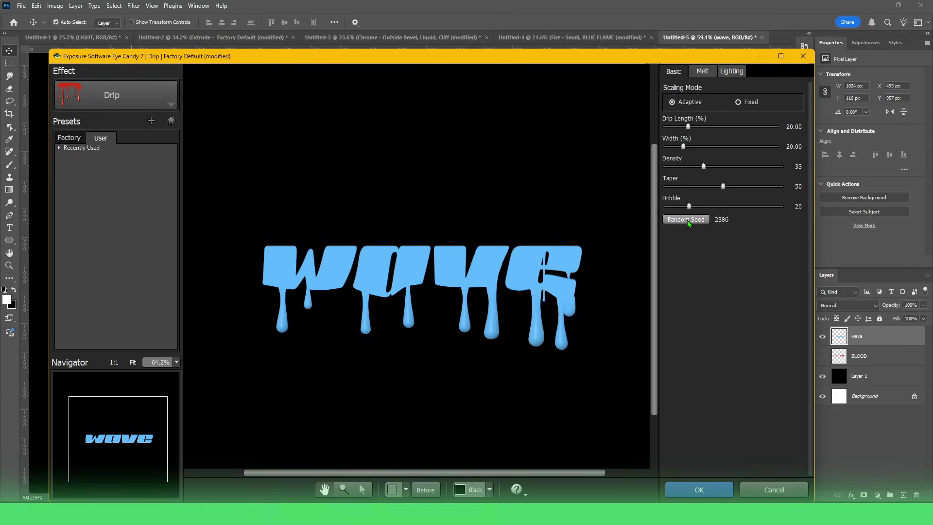
{"action": "left_click", "coordinate": [687, 221]}
{"action": "left_click_drag", "start_coordinate": [689, 126], "coordinate": [684, 147]}
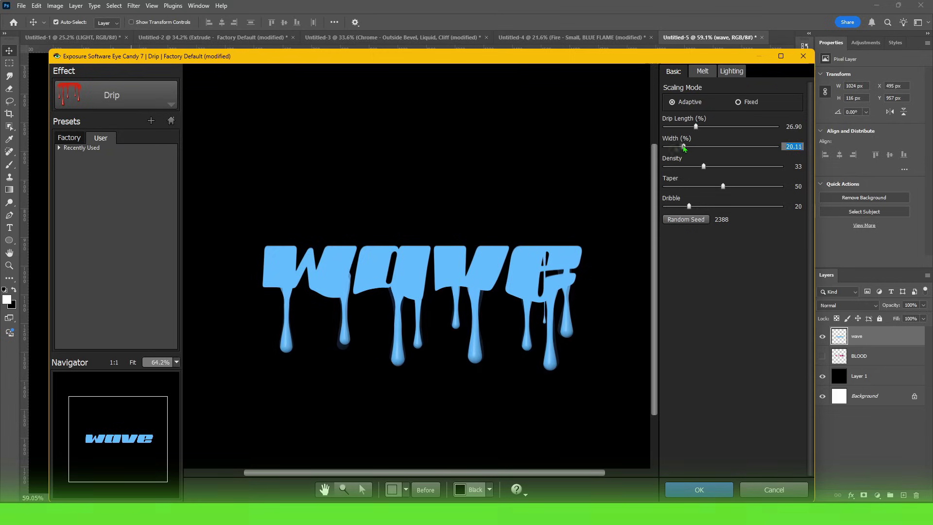
Set Taper to 65, Dribble to 0 and Drip Length to 33.50, then reshuffle the seed
{"action": "left_click_drag", "start_coordinate": [421, 362], "coordinate": [407, 337]}
{"action": "left_click_drag", "start_coordinate": [723, 186], "coordinate": [626, 188]}
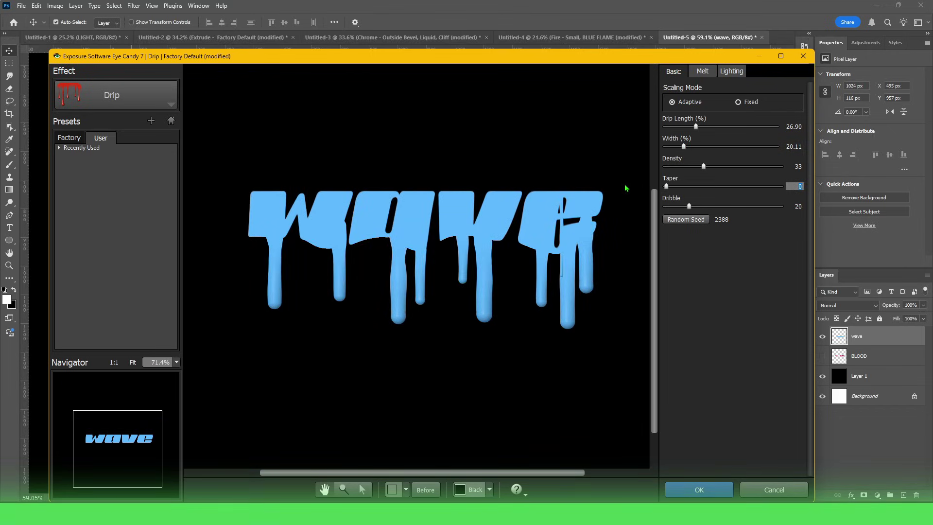
{"action": "left_click_drag", "start_coordinate": [698, 191], "coordinate": [741, 187]}
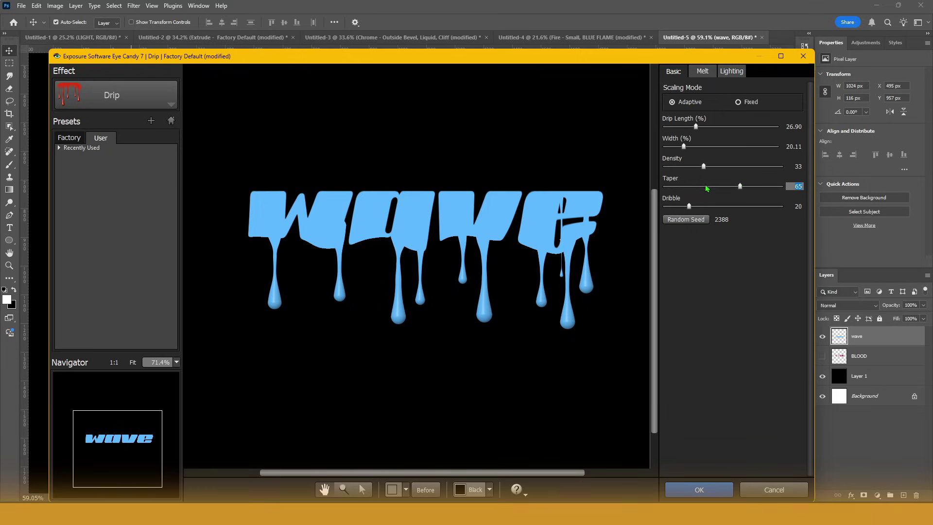
{"action": "left_click_drag", "start_coordinate": [689, 206], "coordinate": [664, 206]}
{"action": "left_click_drag", "start_coordinate": [696, 127], "coordinate": [702, 130]}
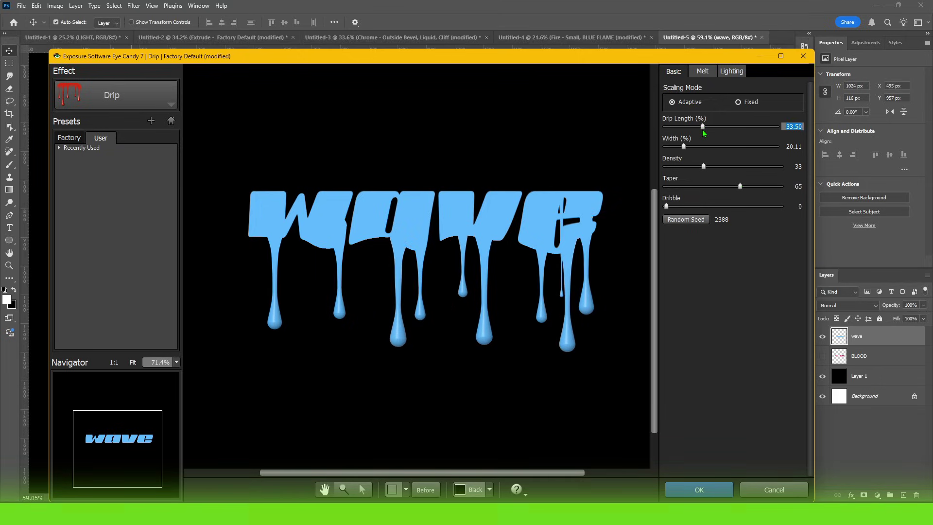
{"action": "left_click", "coordinate": [690, 222]}
{"action": "left_click", "coordinate": [682, 221]}
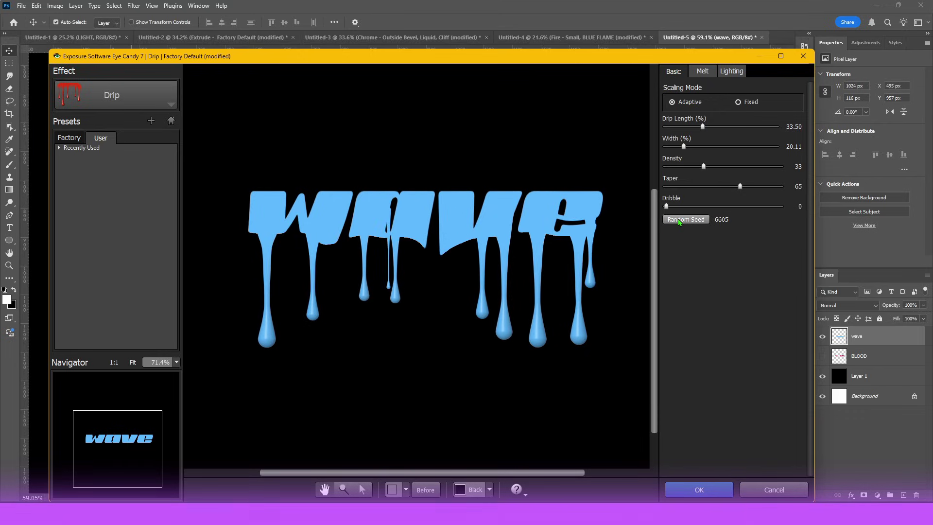
{"action": "left_click", "coordinate": [680, 220]}
{"action": "left_click", "coordinate": [69, 138]}
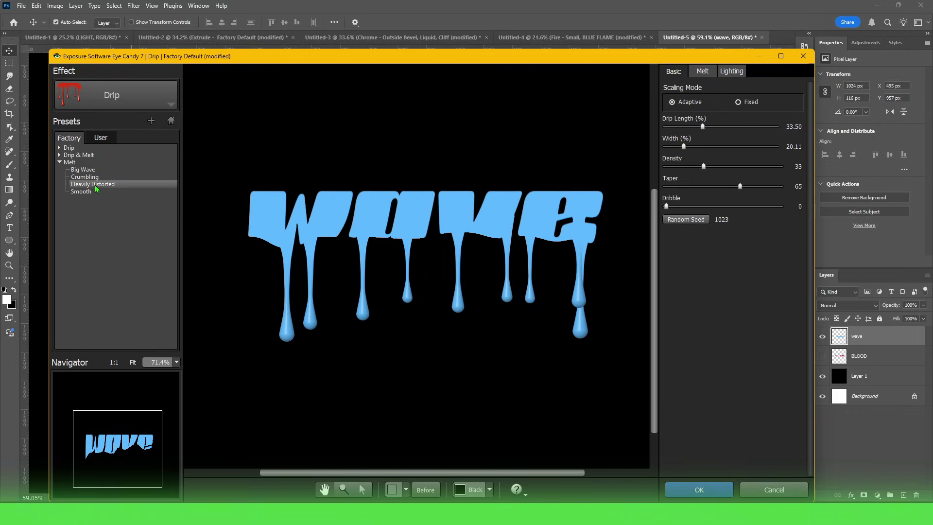
Try the Crumbling melt preset and ripple settings, then apply the Streaks drip preset
{"action": "left_click", "coordinate": [109, 177]}
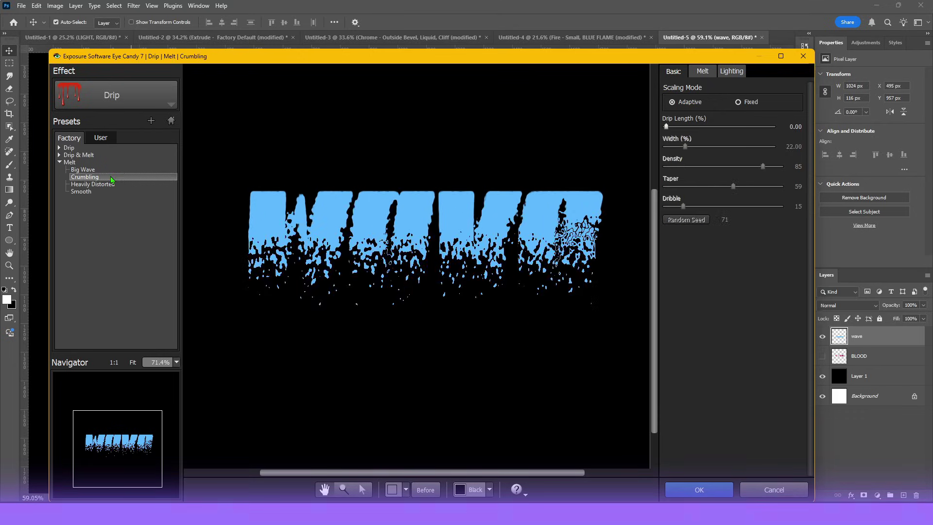
{"action": "left_click", "coordinate": [703, 71]}
{"action": "left_click_drag", "start_coordinate": [671, 114], "coordinate": [659, 105]}
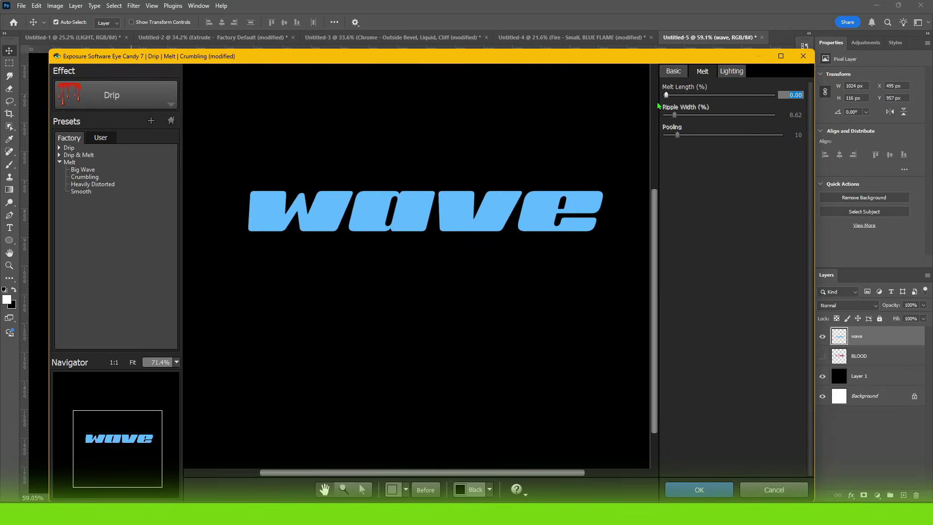
{"action": "mouse_move", "coordinate": [665, 103]}
{"action": "left_mouse_down"}
{"action": "mouse_move", "coordinate": [714, 93]}
{"action": "mouse_move", "coordinate": [665, 116]}
{"action": "left_mouse_up"}
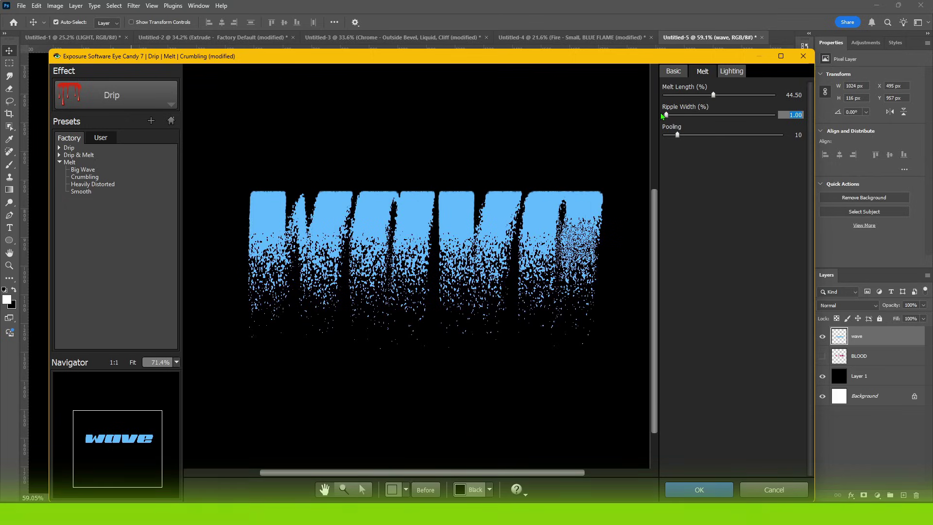
{"action": "left_click_drag", "start_coordinate": [667, 115], "coordinate": [766, 116]}
{"action": "left_click", "coordinate": [702, 95]}
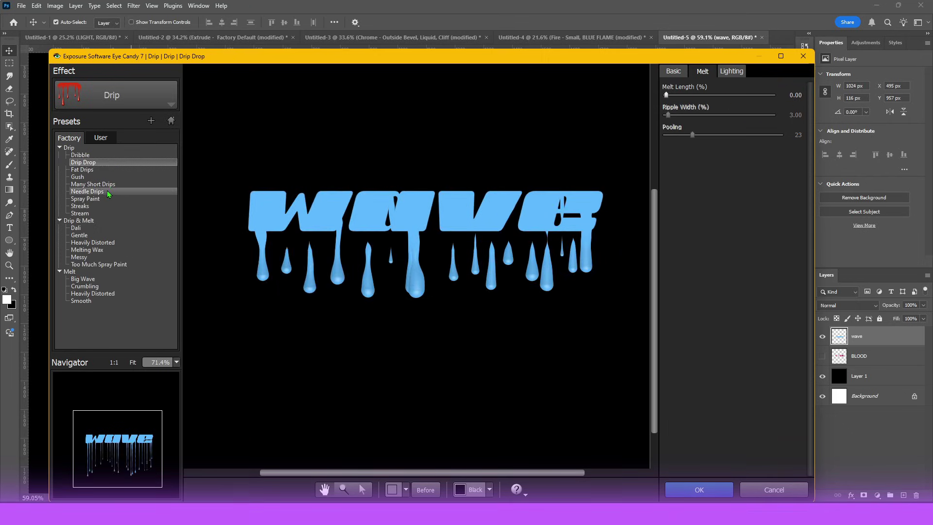
{"action": "left_click", "coordinate": [80, 206]}
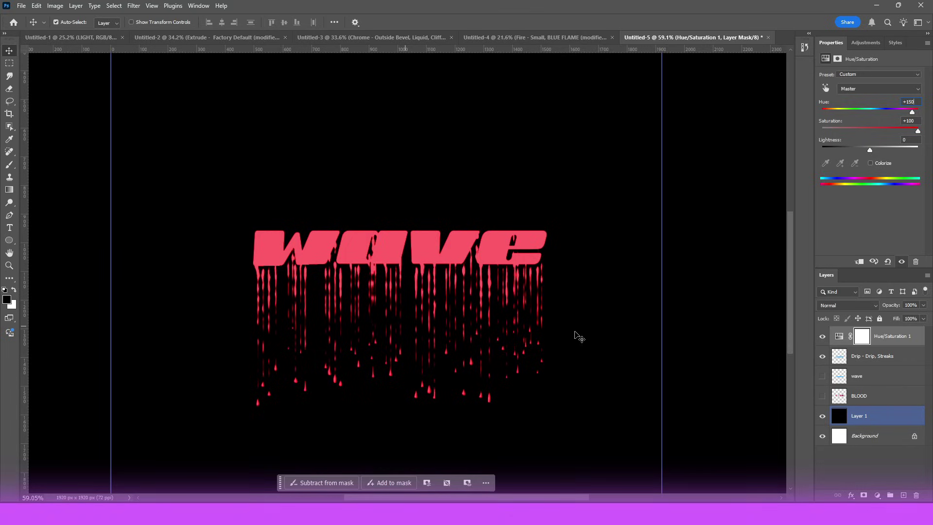
Merge the Hue/Saturation, drip and wave text layers into one pixel layer
{"action": "left_click", "coordinate": [890, 406], "text": "shift"}
{"action": "right_click", "coordinate": [882, 358]}
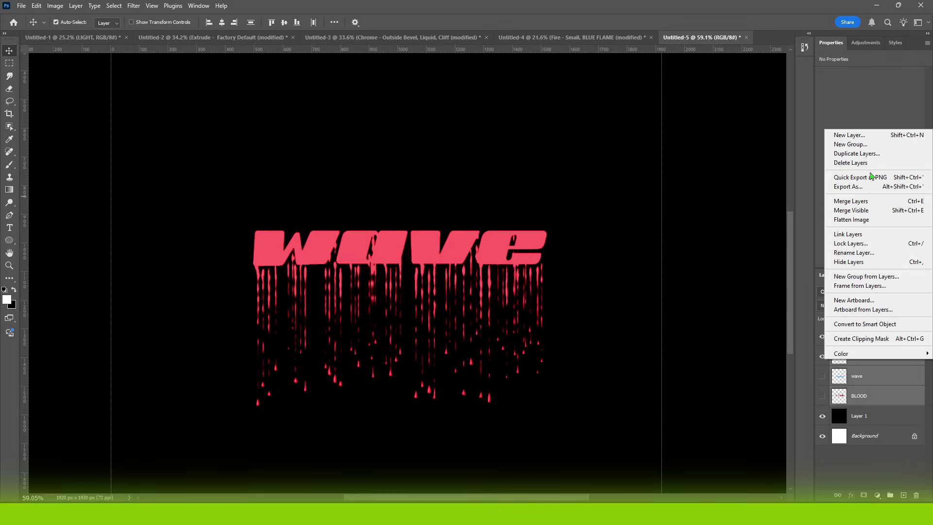
{"action": "left_click", "coordinate": [861, 199]}
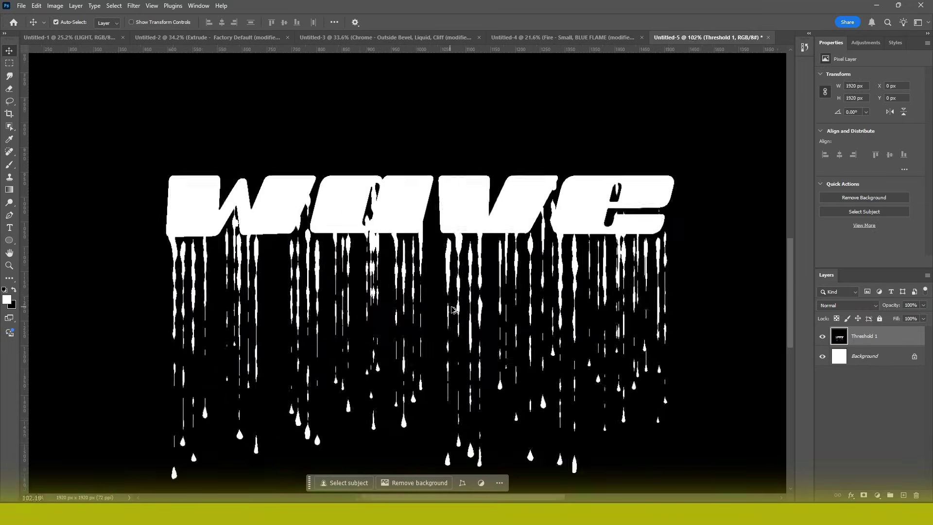
Select the black Layer 1 backdrop layer
{"action": "scroll", "coordinate": [451, 317], "scroll_direction": "down", "scroll_amount": 5}
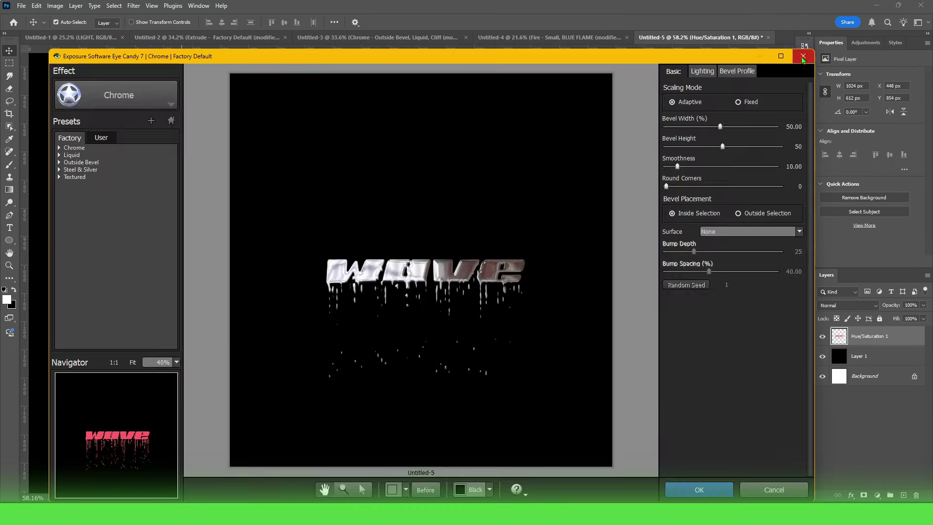
{"action": "left_click", "coordinate": [803, 57]}
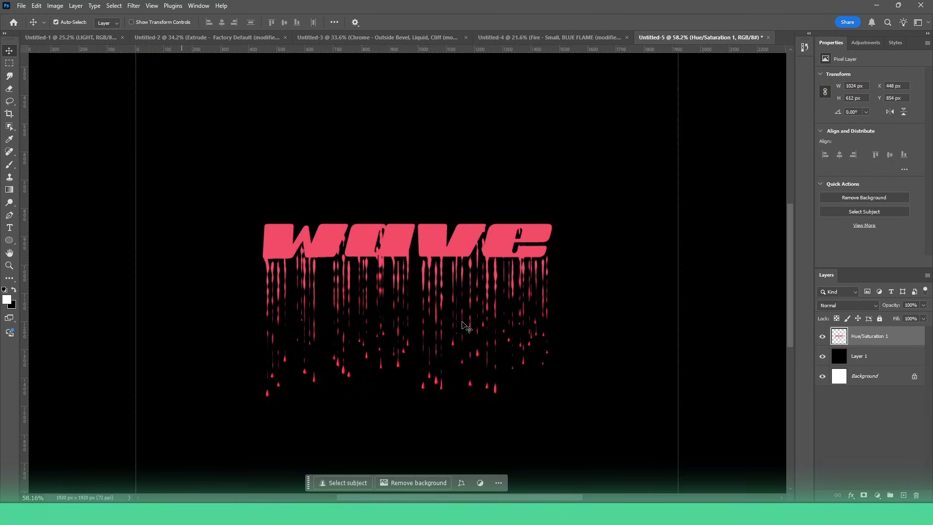
{"action": "left_click", "coordinate": [466, 327]}
{"action": "scroll", "coordinate": [402, 314], "scroll_direction": "up", "scroll_amount": 3}
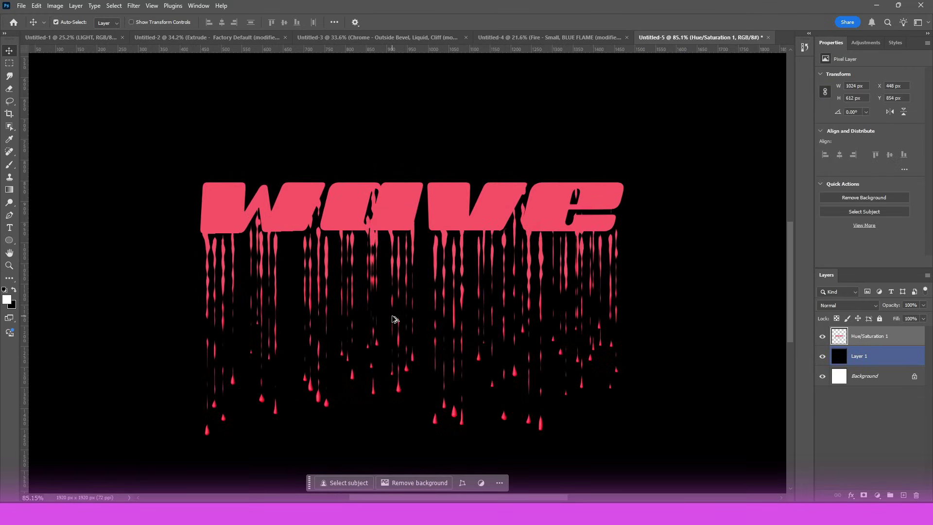
{"action": "left_click", "coordinate": [134, 6]}
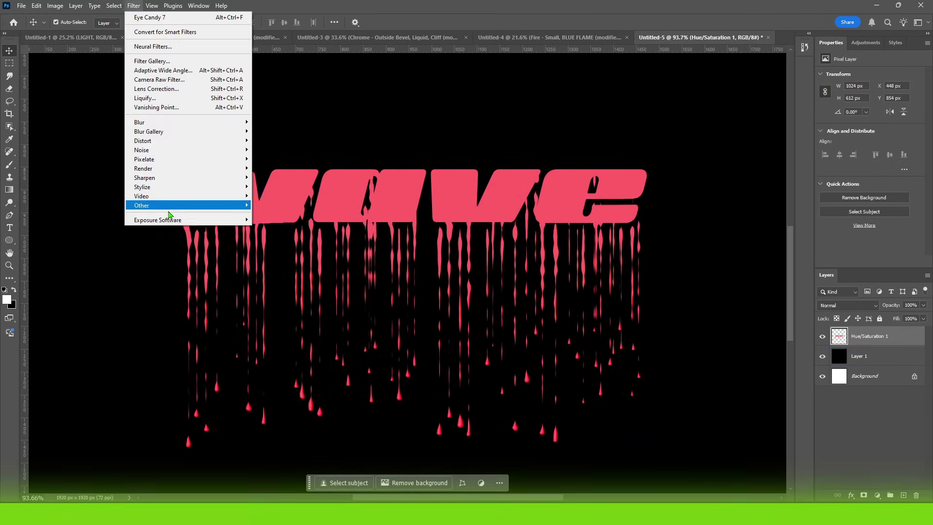
Launch Eye Candy 7 Chrome and try the Gentle Mountains, Strong Garden and Strong Sunset presets
{"action": "mouse_move", "coordinate": [209, 223]}
{"action": "left_click", "coordinate": [275, 221]}
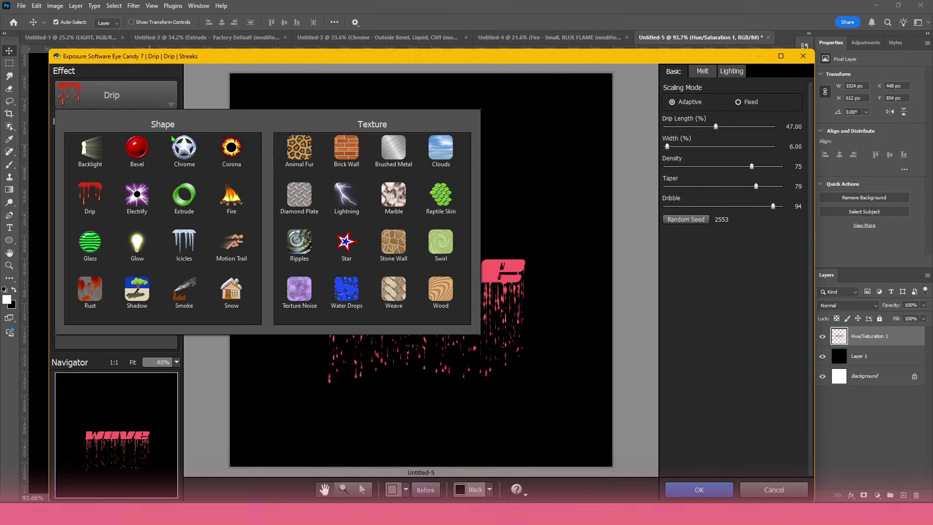
{"action": "left_click", "coordinate": [185, 151]}
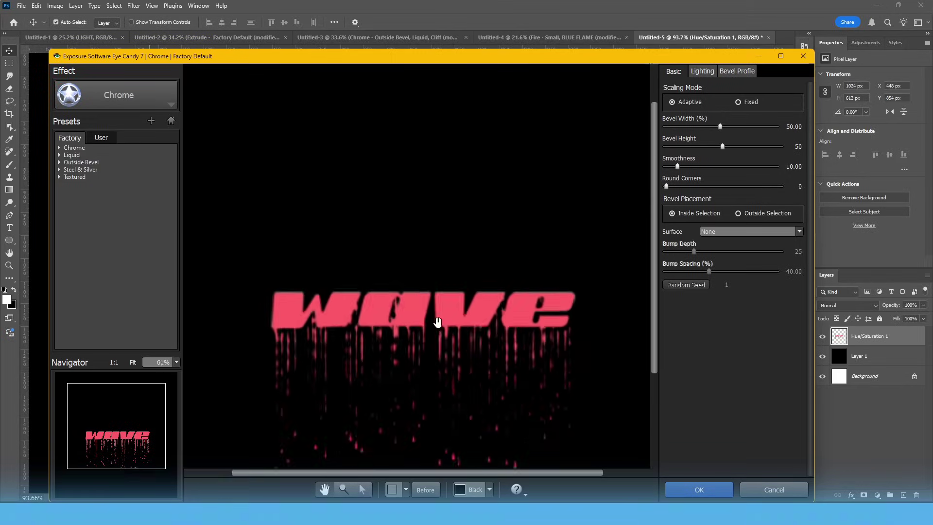
{"action": "scroll", "coordinate": [438, 322], "scroll_direction": "up", "scroll_amount": 4}
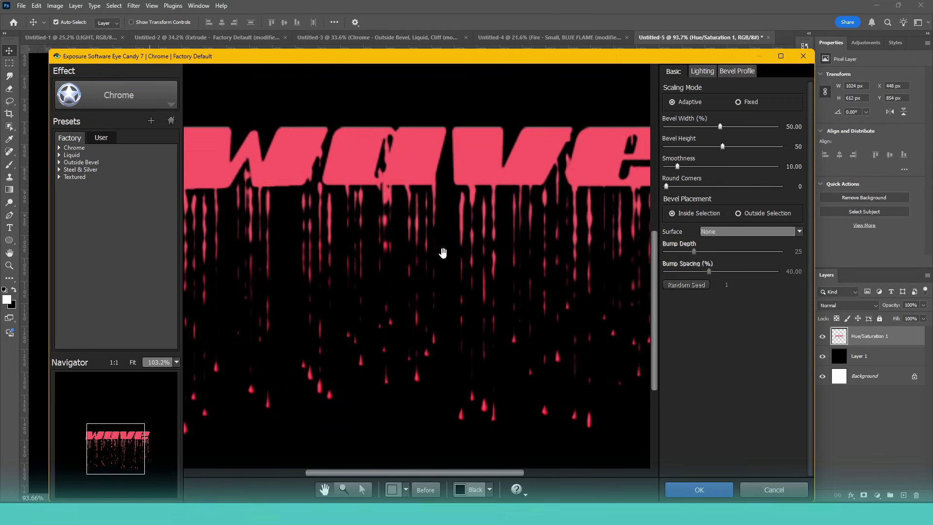
{"action": "left_click_drag", "start_coordinate": [443, 263], "coordinate": [475, 235]}
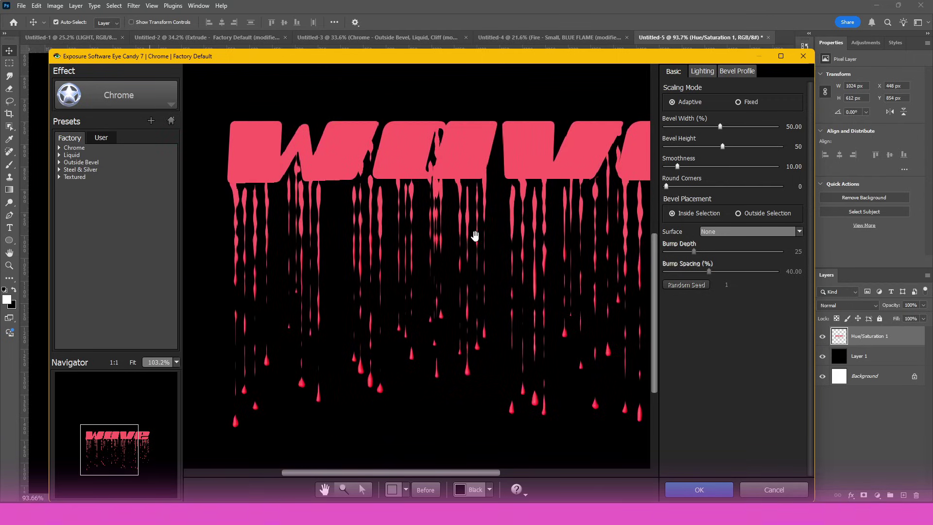
{"action": "left_click", "coordinate": [59, 155]}
{"action": "left_click", "coordinate": [85, 169]}
{"action": "left_click", "coordinate": [86, 199]}
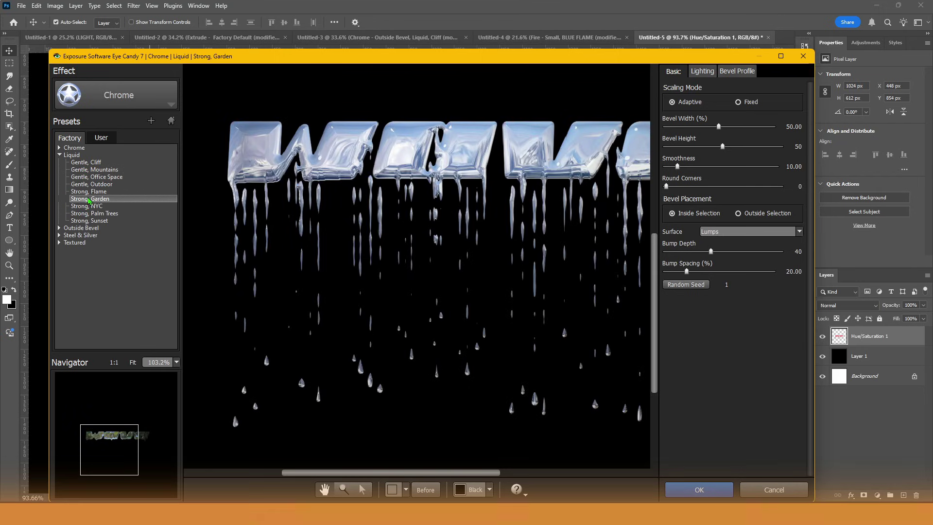
{"action": "left_click", "coordinate": [90, 220]}
Apply Outside Bevel Liquid, Cliff, narrow the bevel, raise smoothness and set Round Corners to 30
{"action": "left_click", "coordinate": [59, 227]}
{"action": "left_click", "coordinate": [87, 249]}
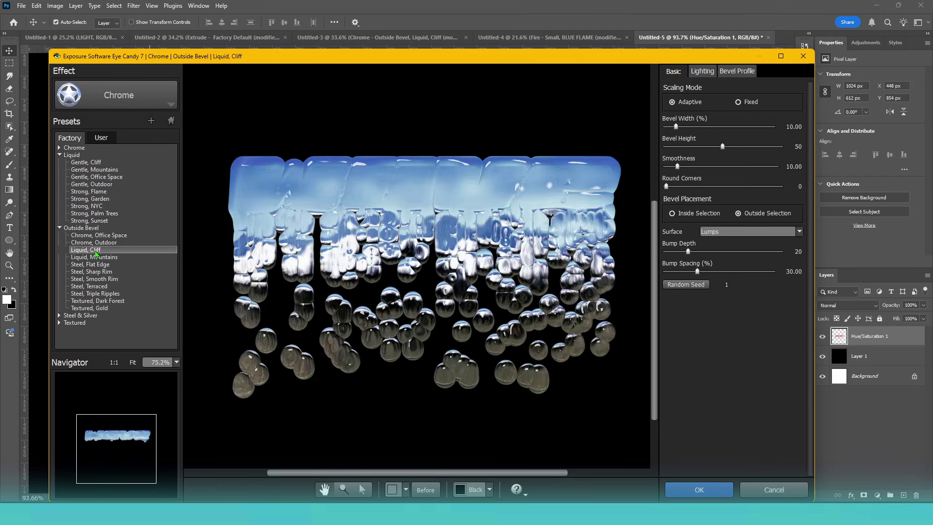
{"action": "left_click_drag", "start_coordinate": [676, 126], "coordinate": [671, 127]}
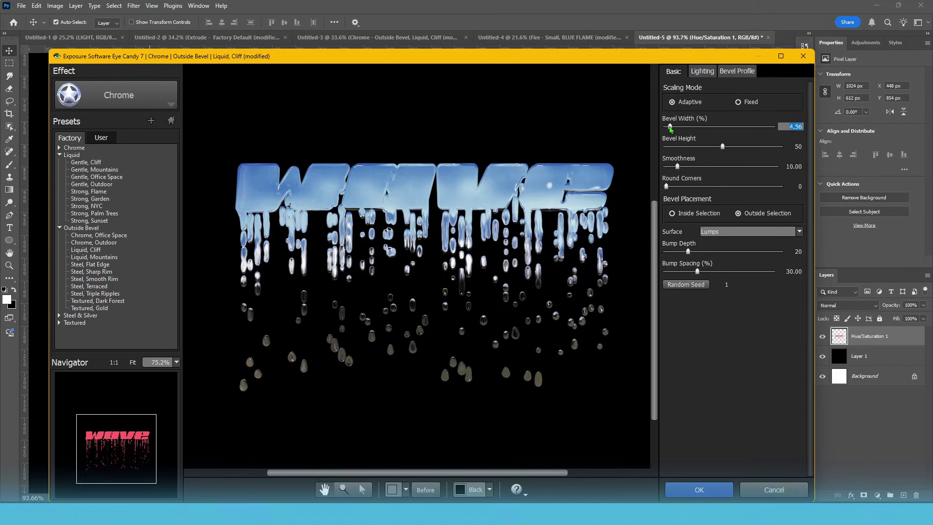
{"action": "left_click_drag", "start_coordinate": [722, 146], "coordinate": [739, 166]}
{"action": "left_click_drag", "start_coordinate": [678, 187], "coordinate": [701, 188]}
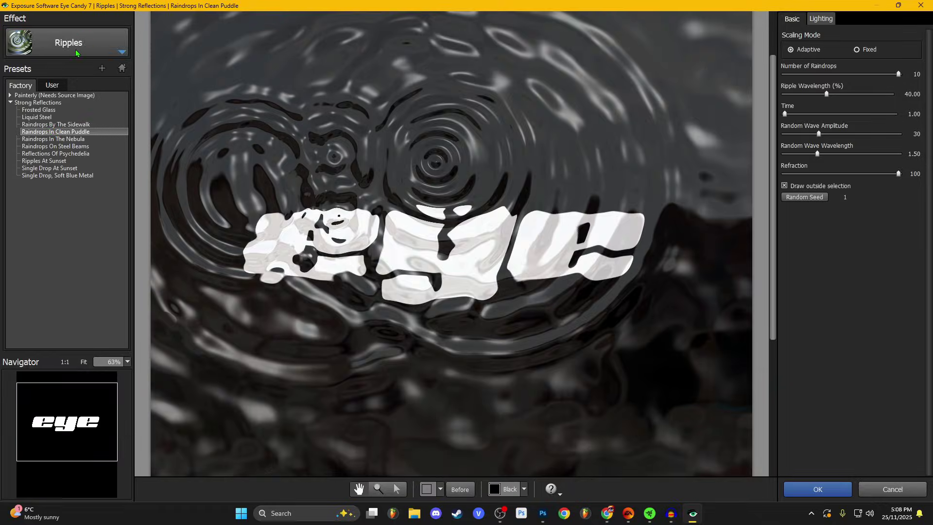
Try Corona with thinner spikier rays, then Rust, Shadow and Electrify effects
{"action": "left_click", "coordinate": [68, 43]}
{"action": "left_click", "coordinate": [183, 97]}
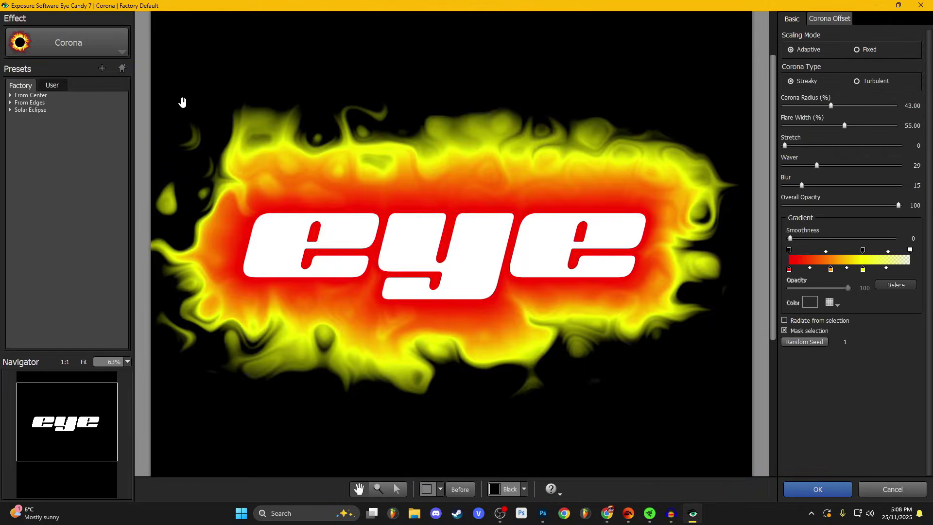
{"action": "left_click_drag", "start_coordinate": [826, 106], "coordinate": [794, 166]}
{"action": "left_click", "coordinate": [68, 43]}
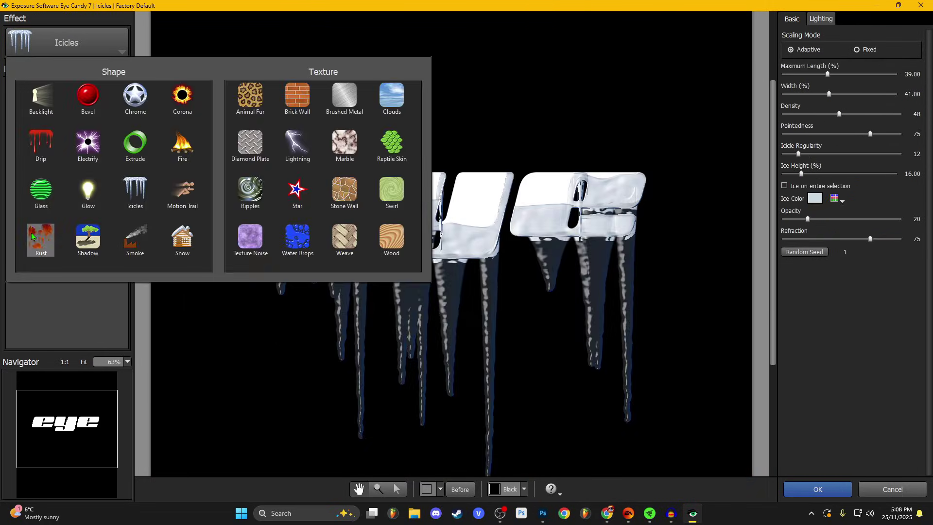
{"action": "left_click", "coordinate": [41, 238]}
{"action": "left_click", "coordinate": [80, 49]}
{"action": "left_click", "coordinate": [88, 238]}
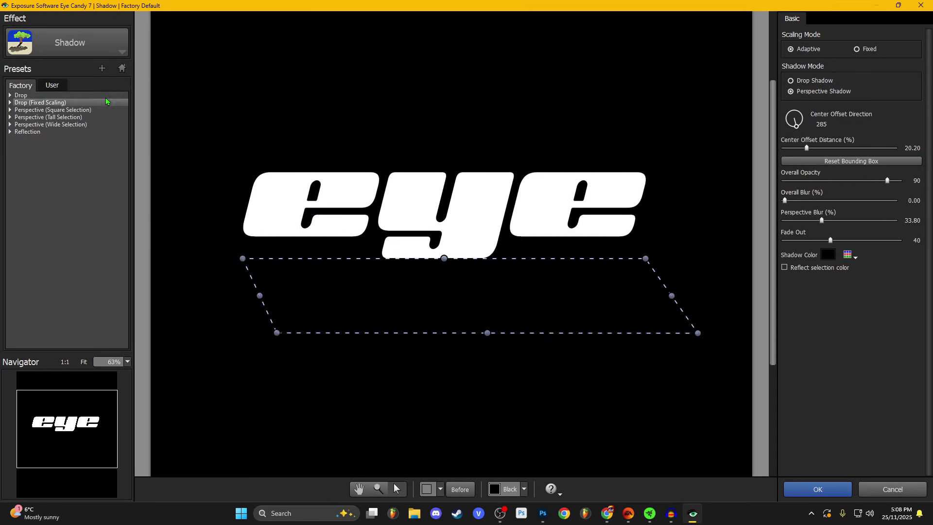
{"action": "left_click", "coordinate": [89, 46]}
{"action": "left_click", "coordinate": [85, 144]}
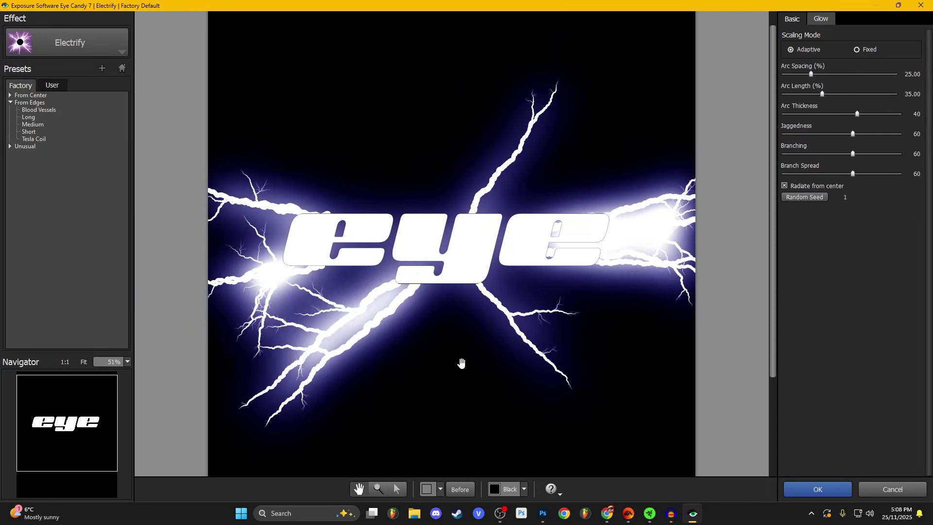
Try Corona's Electric Glow preset, a solid green effect and Icicles, ending on Snow
{"action": "left_click", "coordinate": [101, 53]}
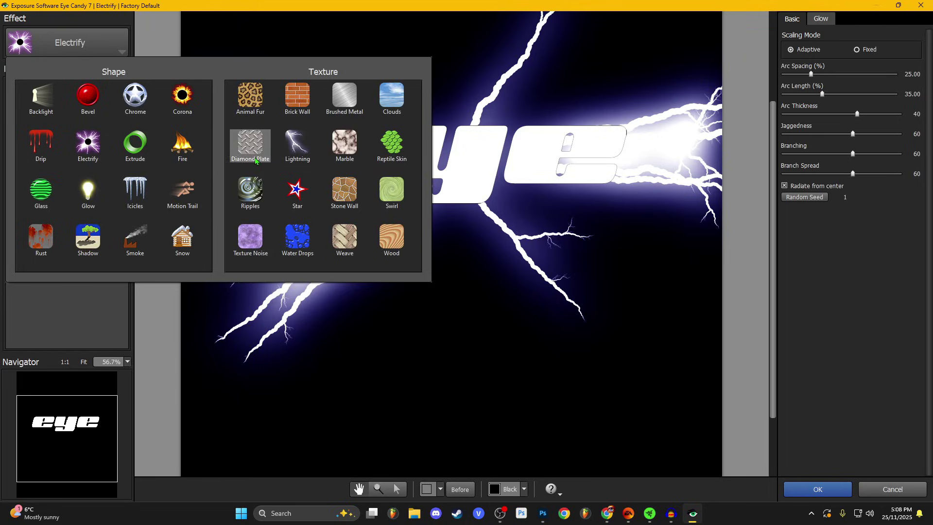
{"action": "left_click", "coordinate": [182, 97]}
{"action": "left_click", "coordinate": [39, 124]}
{"action": "left_click", "coordinate": [96, 52]}
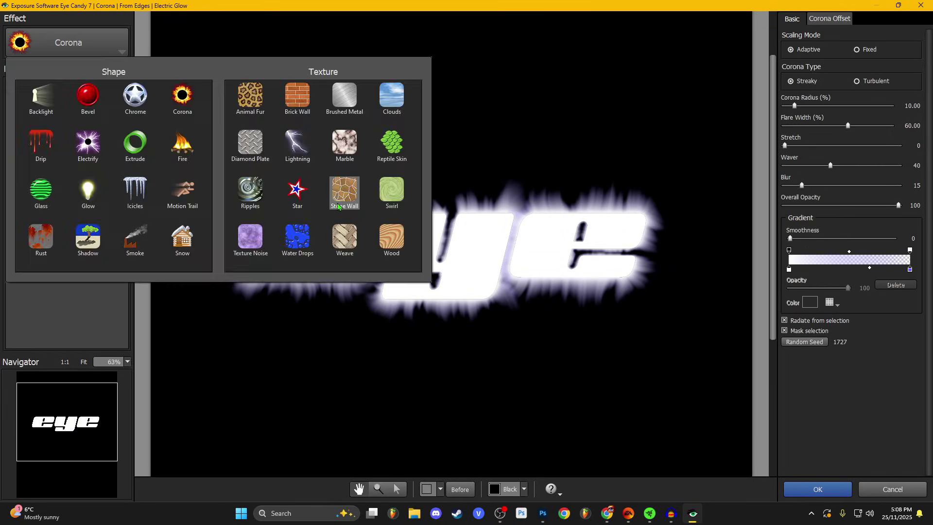
{"action": "left_click", "coordinate": [178, 156]}
{"action": "left_click", "coordinate": [97, 52]}
{"action": "left_click", "coordinate": [127, 192]}
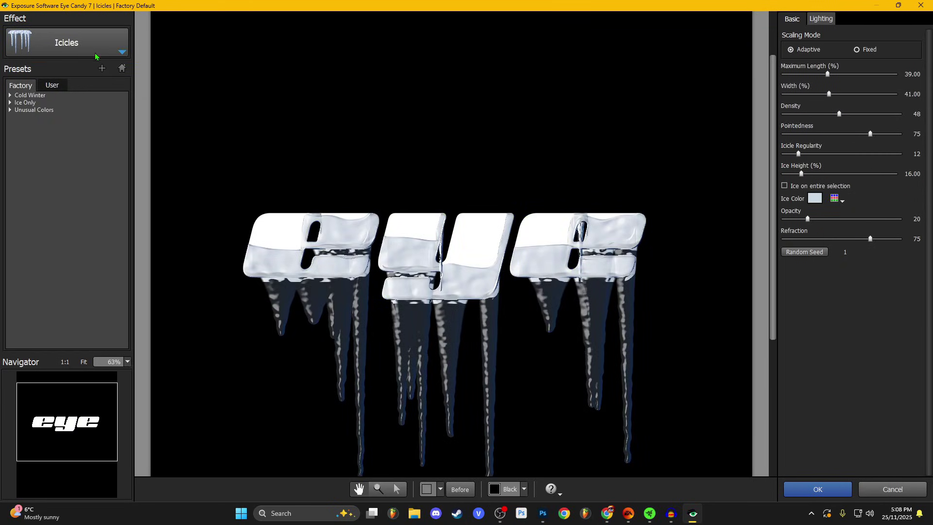
{"action": "left_click", "coordinate": [95, 53]}
{"action": "left_click", "coordinate": [182, 238]}
{"action": "left_click", "coordinate": [97, 52]}
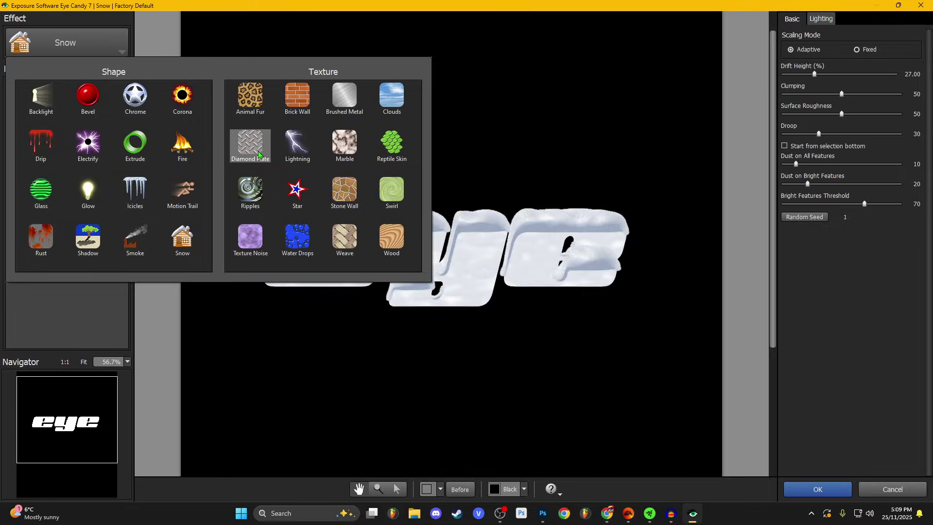